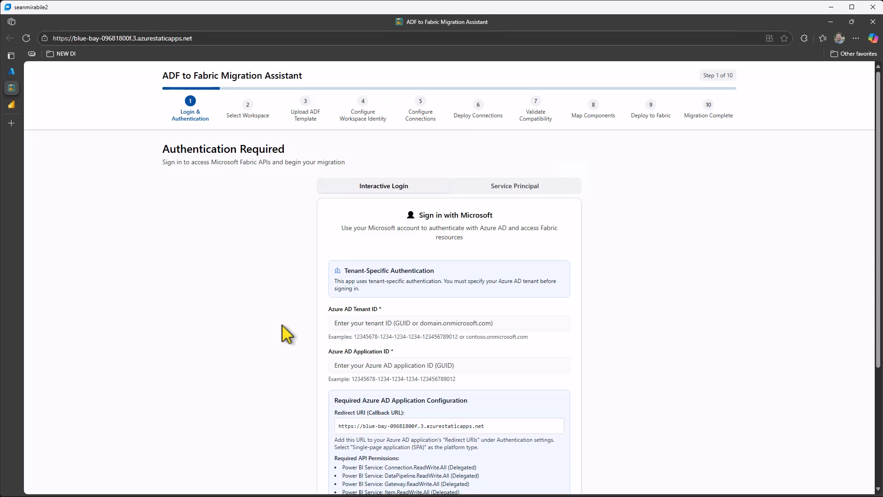
Show the migration assistant full screen and sign in with the first listed Microsoft account
key("F11")
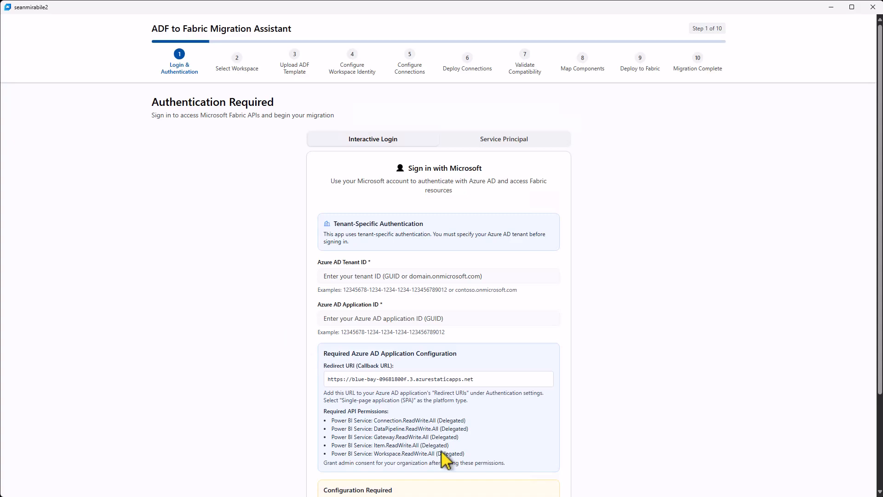
left_click_drag(465, 454, 335, 424)
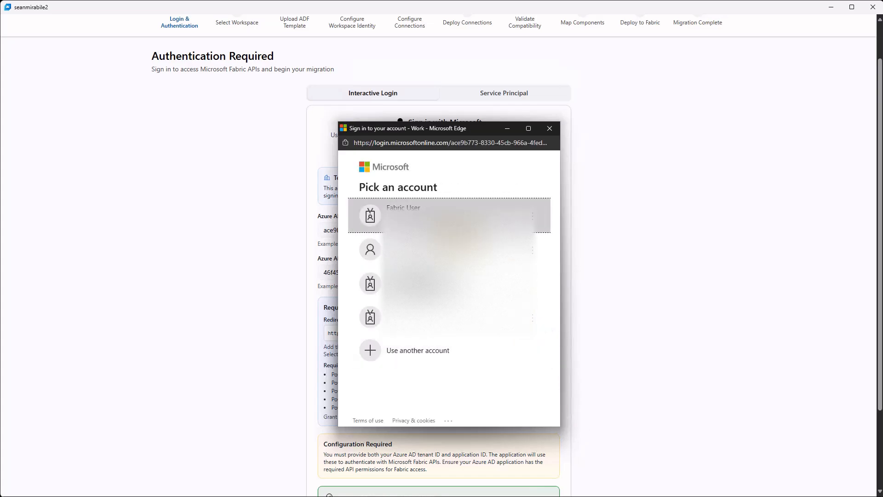
left_click(459, 227)
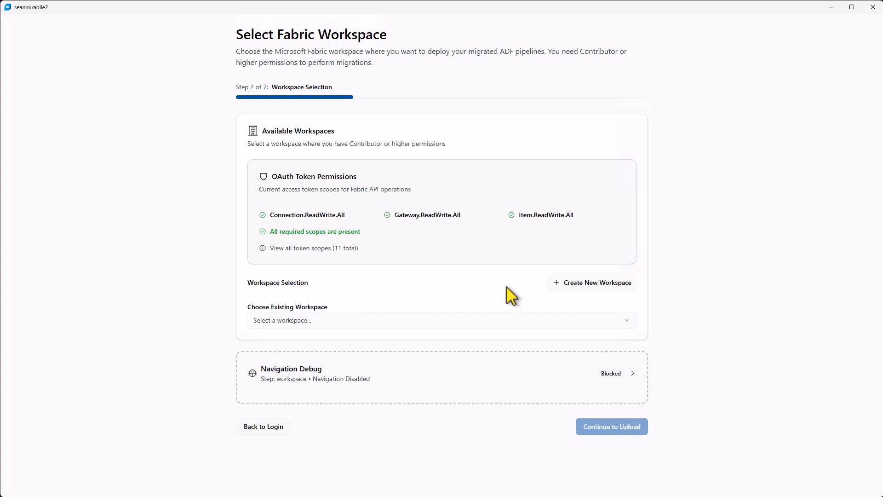
Choose the existing workspace PublicVideo as the Fabric migration target and continue to the template upload
left_click(497, 320)
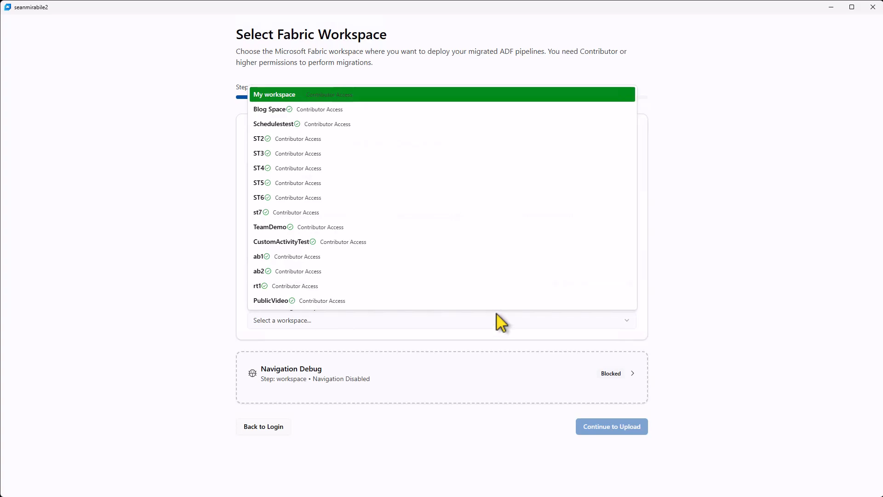
left_click(497, 304)
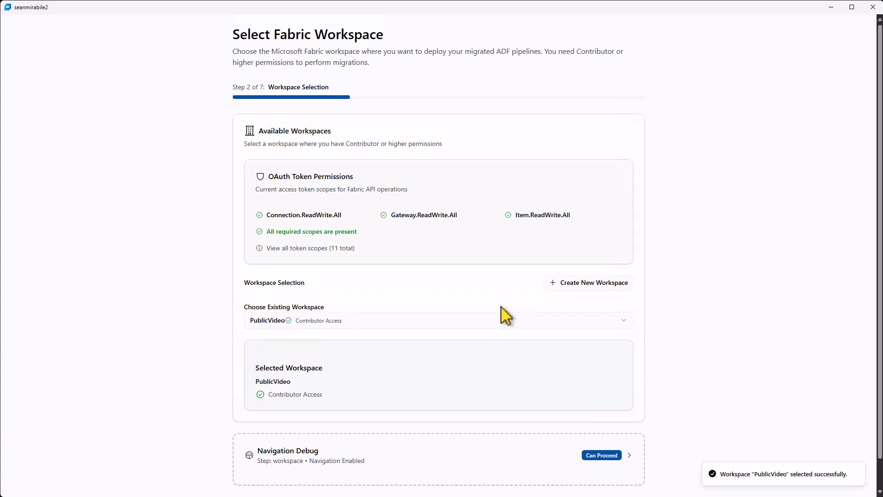
scroll(501, 306, "down", 1)
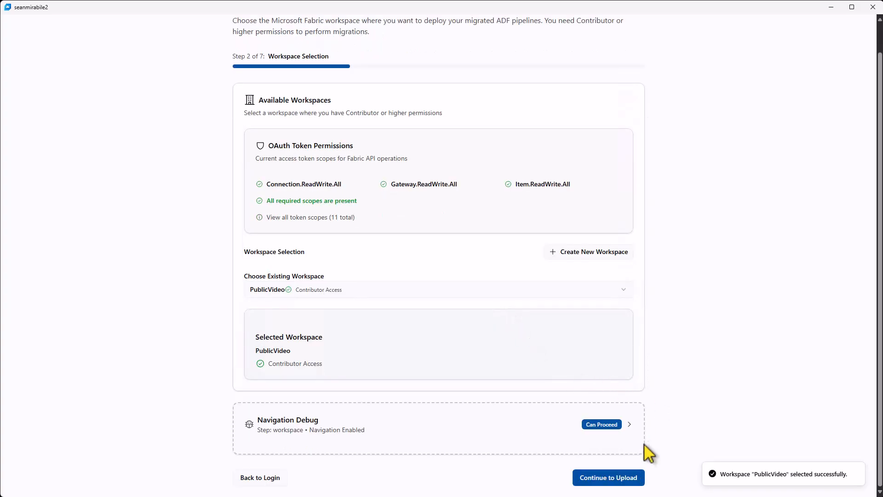
left_click(637, 480)
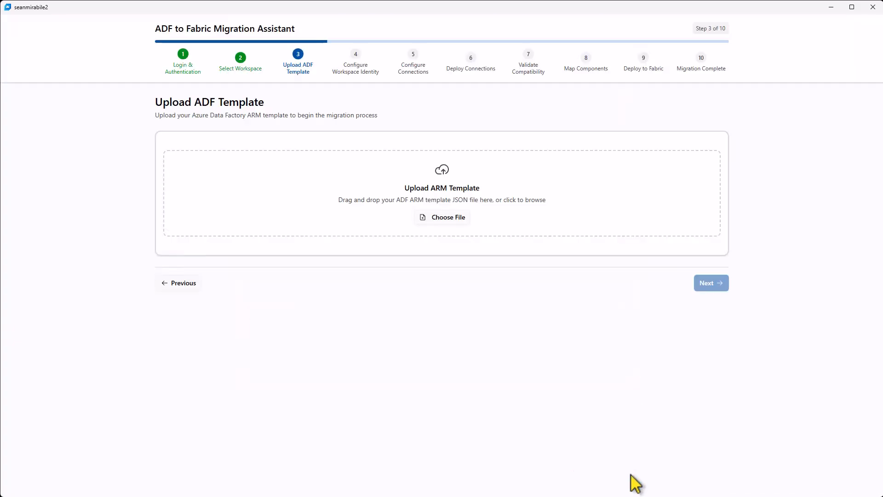
Upload ARMTemplateForFactory.json from the multi-schedules folder as the ADF ARM template
left_click(510, 215)
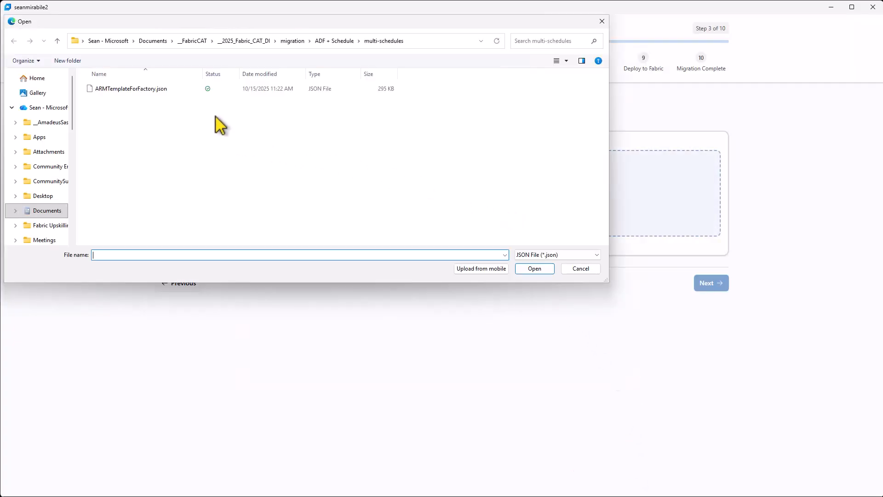
left_click(146, 92)
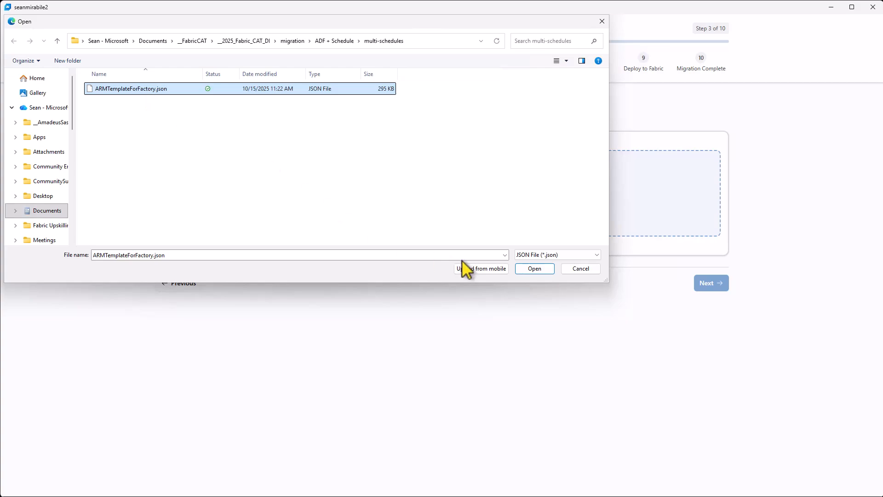
left_click(536, 271)
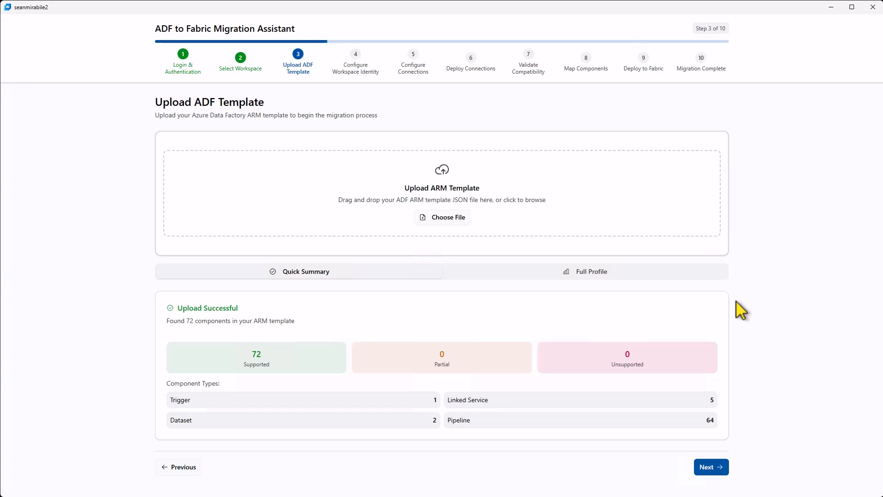
Examine the uploaded template's full profile, including its key insights, component overview, activity distribution and artifacts list
left_click(658, 277)
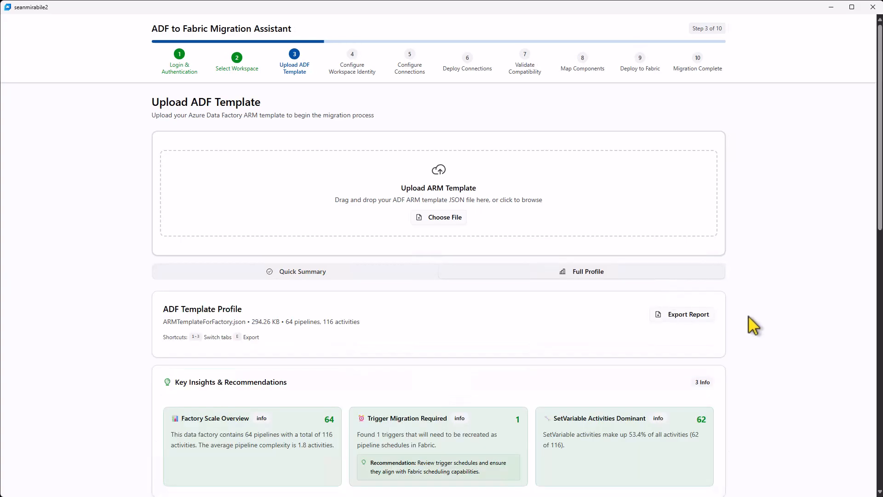
scroll(749, 316, "down", 2)
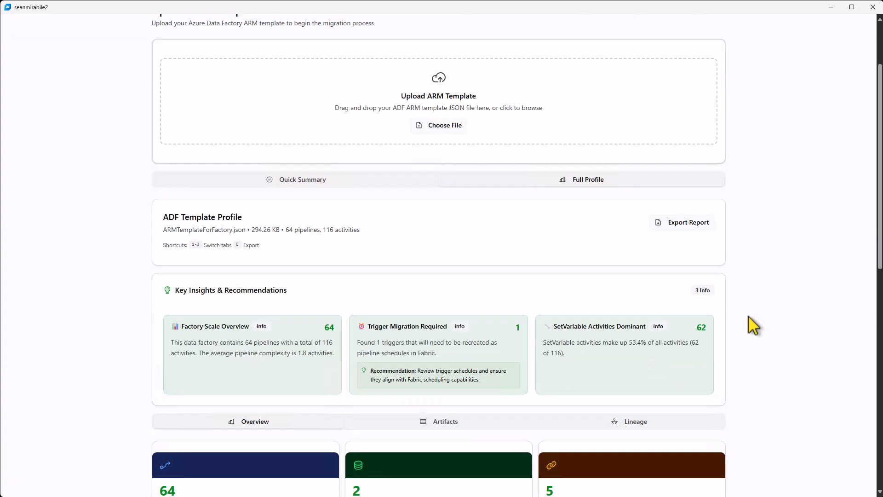
scroll(749, 317, "down", 3)
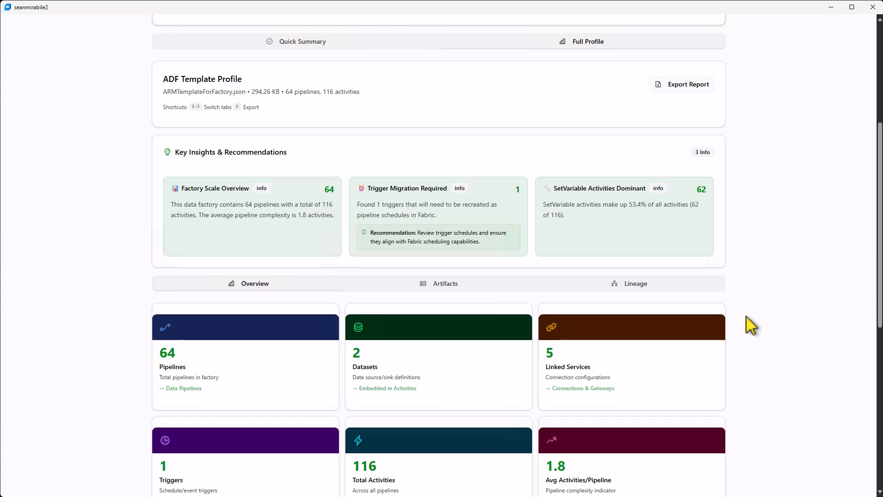
scroll(747, 317, "down", 2)
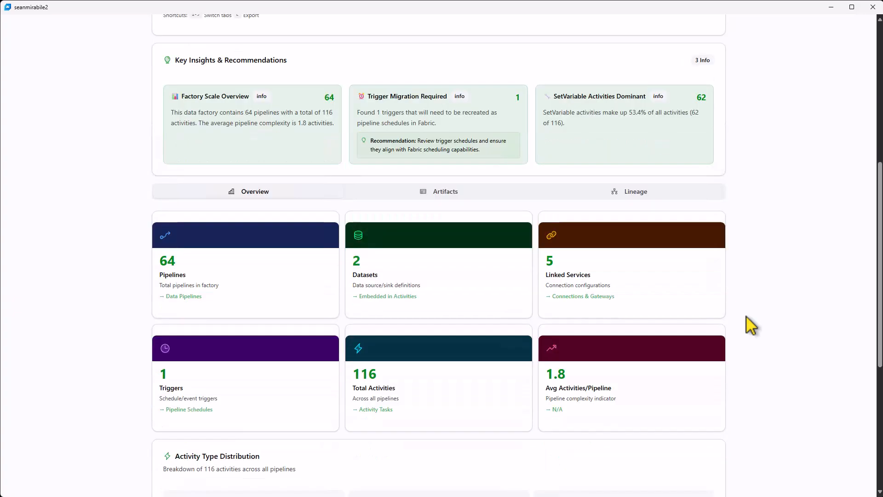
scroll(746, 316, "down", 3)
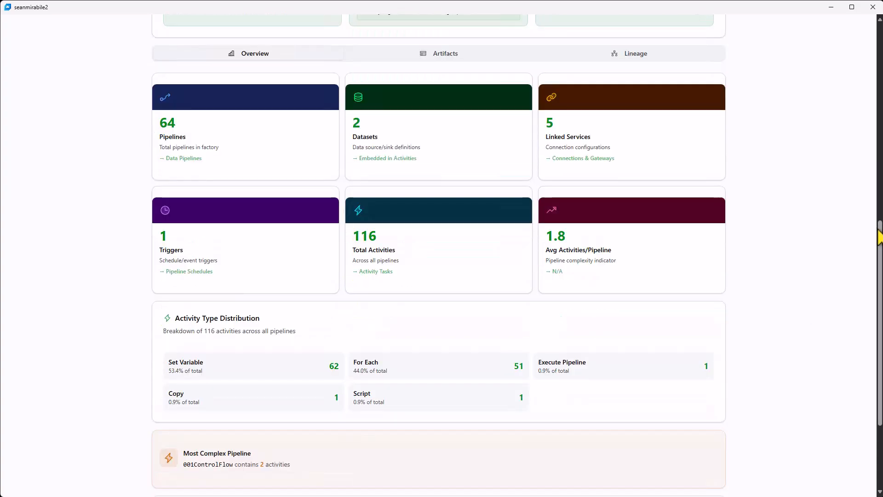
left_click_drag(879, 230, 879, 237)
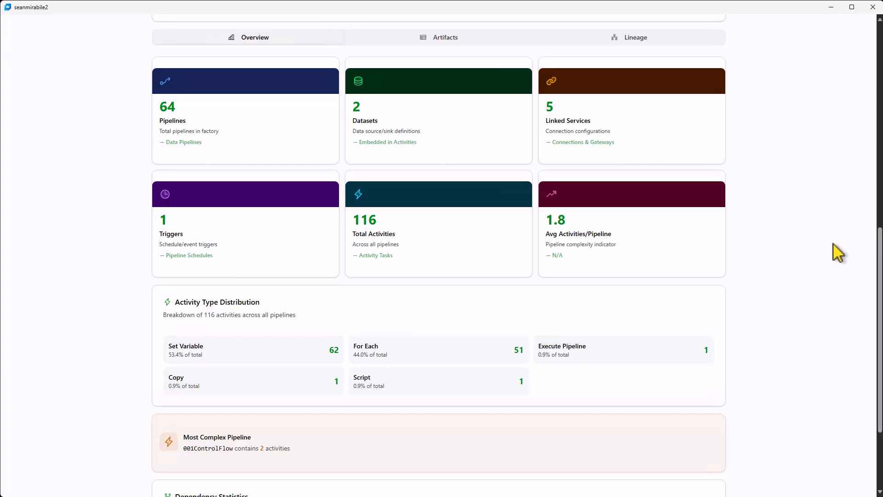
left_click(445, 38)
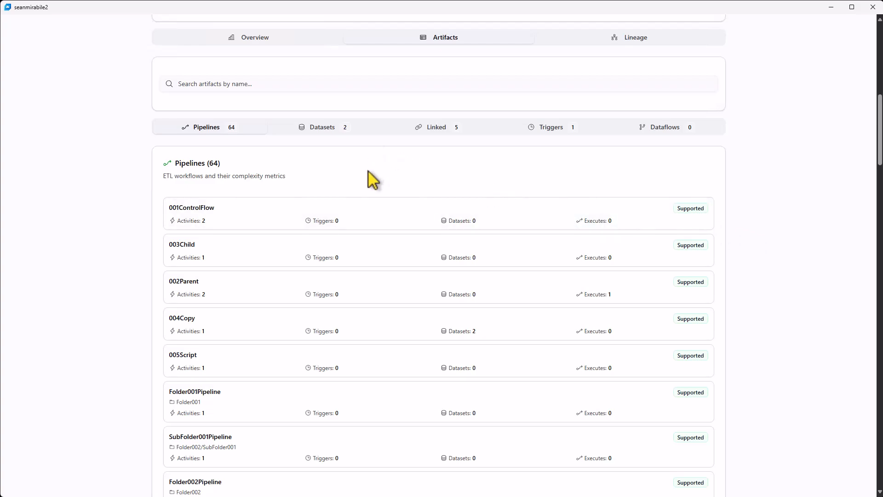
Examine the template's lineage dependency graph and view the node details of the AzureDataLakeStorage1 linked service
scroll(368, 169, "up", 5)
left_click(624, 240)
scroll(580, 338, "down", 2)
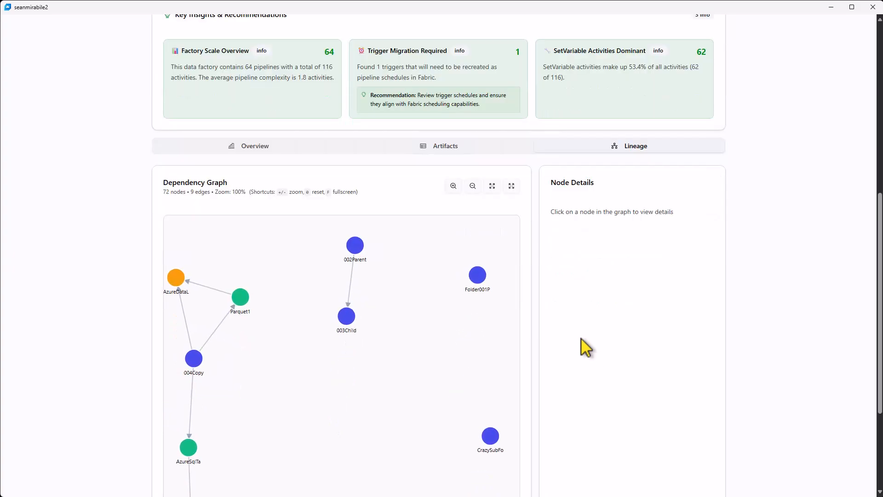
scroll(581, 337, "down", 2)
scroll(579, 334, "down", 1)
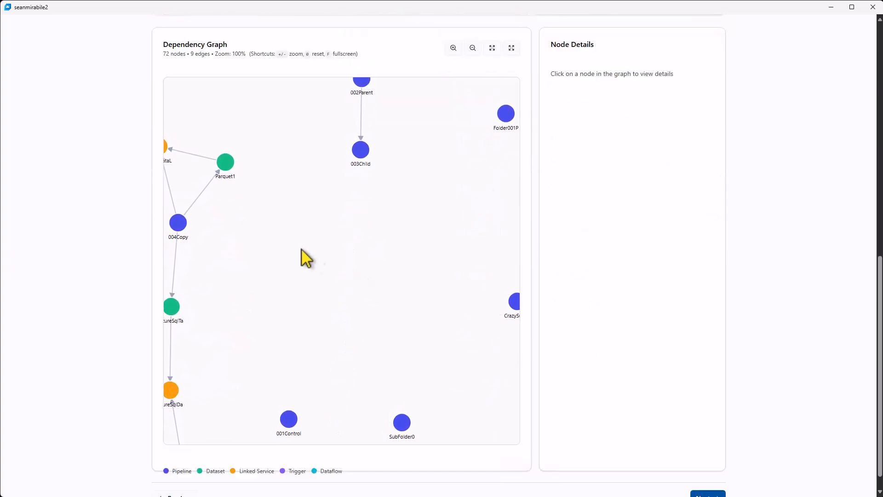
scroll(295, 245, "down", 10)
scroll(294, 244, "down", 3)
left_click_drag(293, 242, 323, 241)
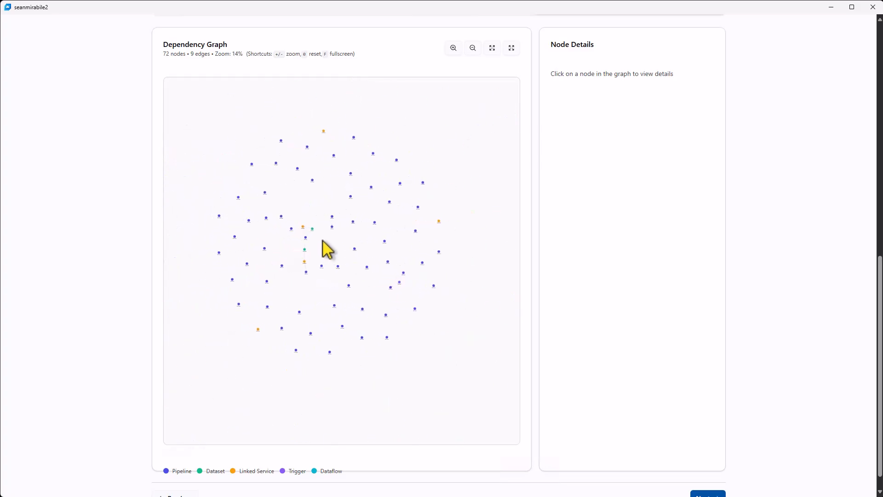
left_click(303, 227)
scroll(305, 236, "up", 10)
scroll(709, 479, "down", 1)
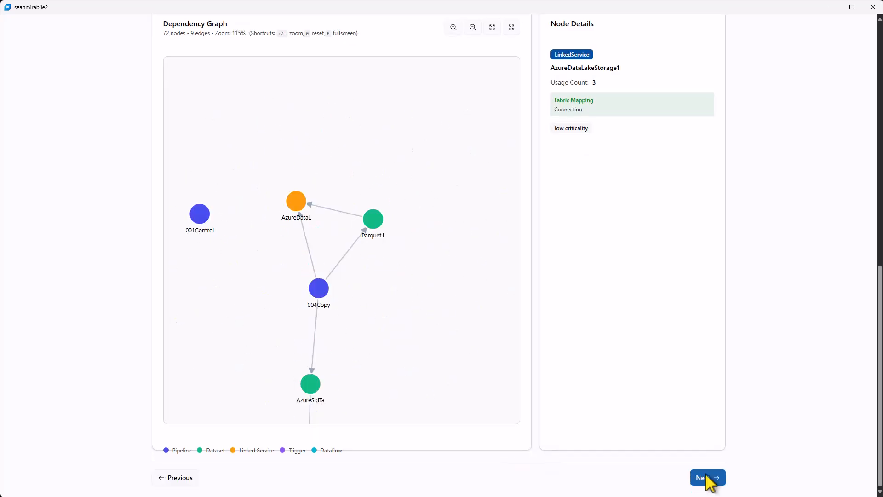
Proceed from the template upload past the workspace identity stage to the LinkedService connection configuration
left_click(709, 478)
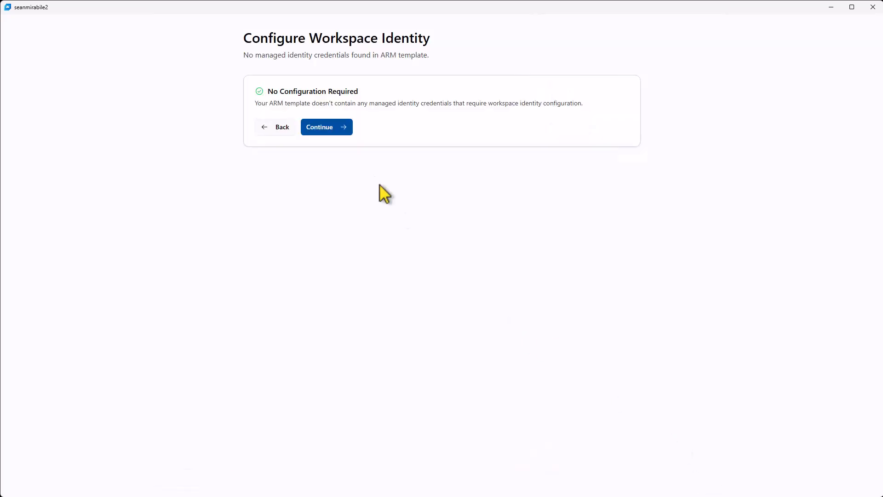
left_click(332, 129)
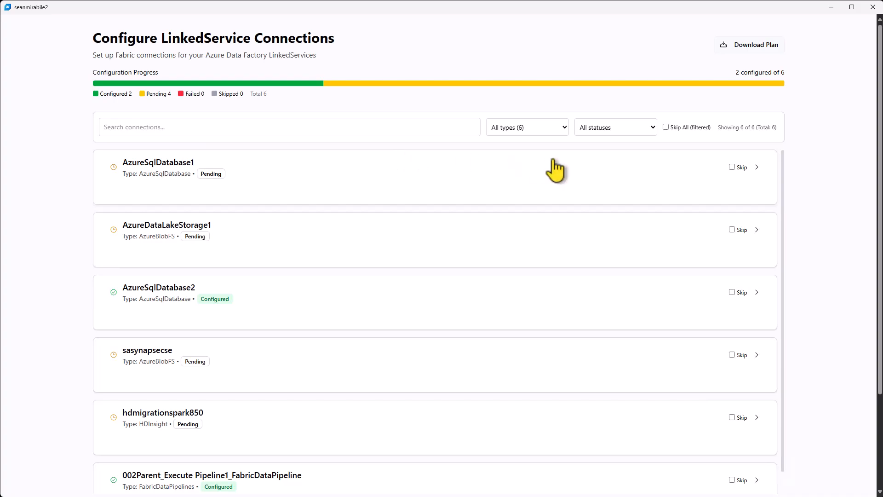
Filter the connections to Pending and configure AzureSqlDatabase1 as a new Cloud Connection with connection type SQL
left_click(603, 131)
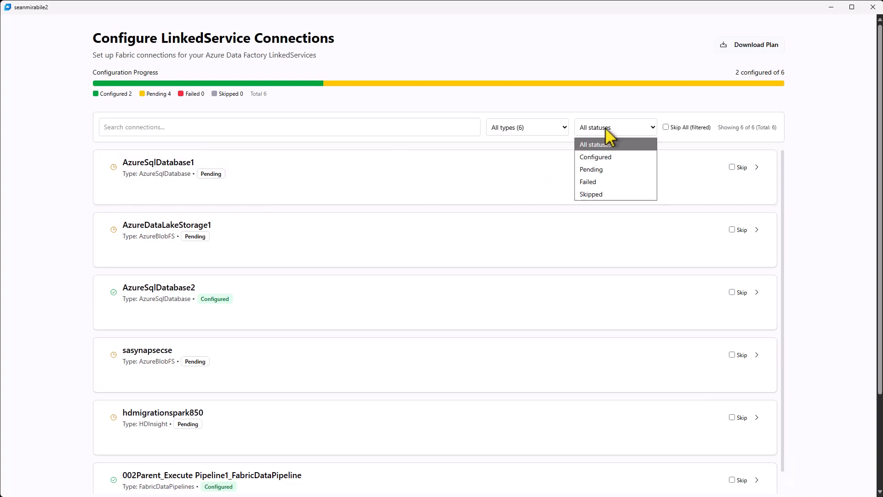
left_click(602, 170)
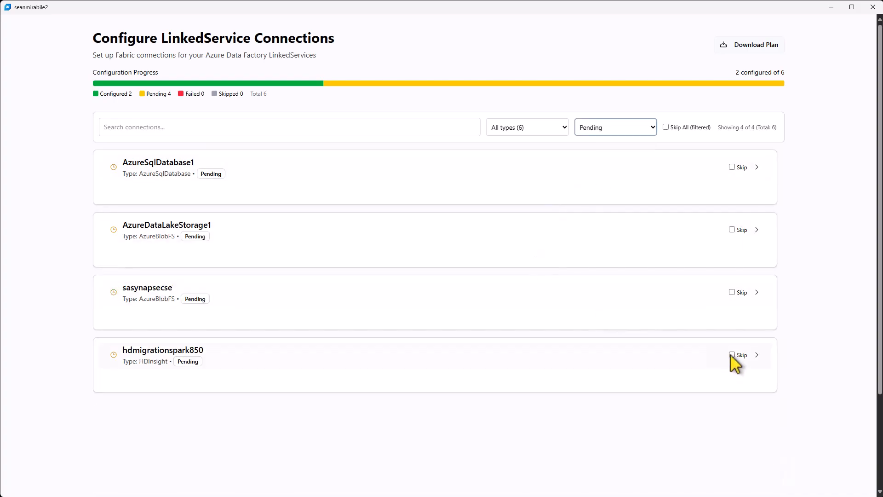
left_click(276, 174)
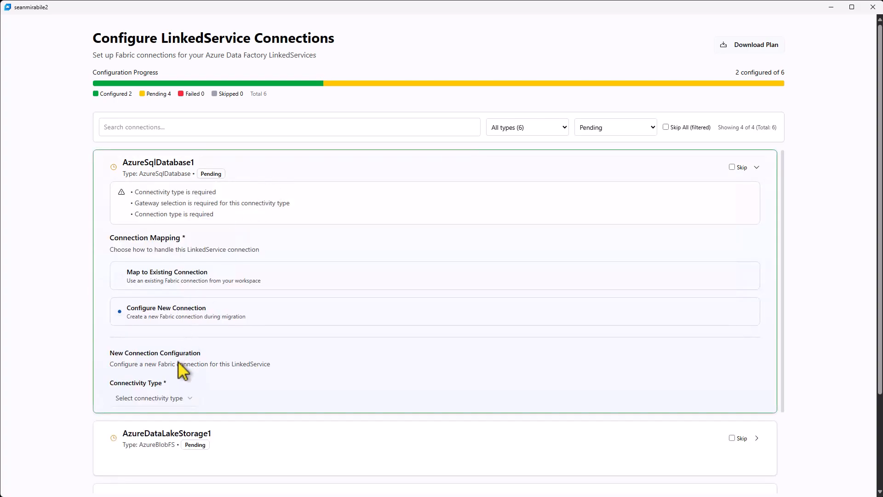
left_click(183, 398)
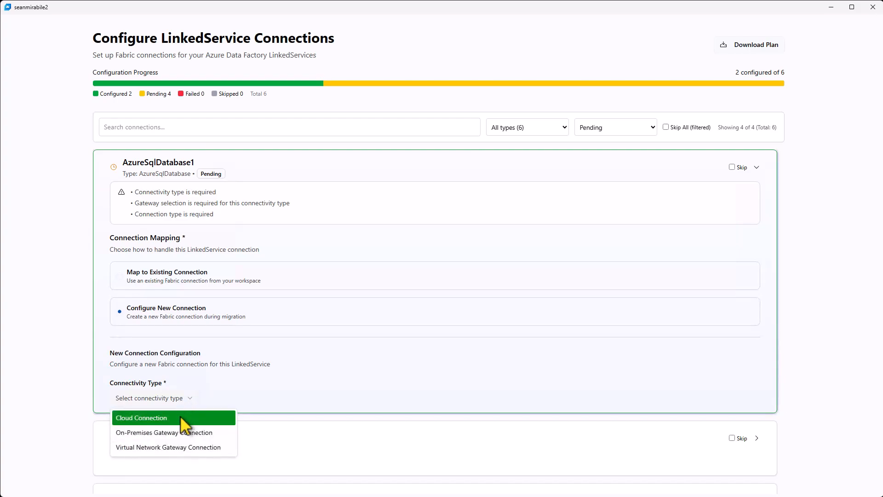
left_click(183, 417)
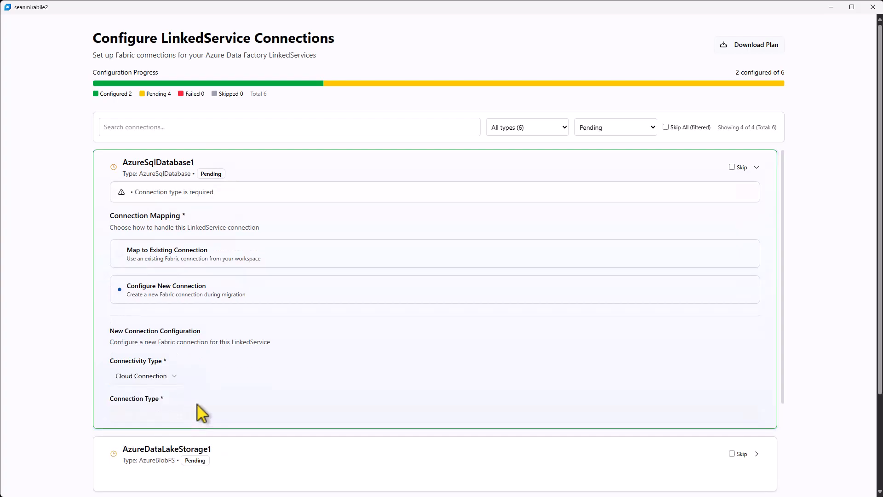
scroll(197, 412, "down", 2)
left_click(205, 371)
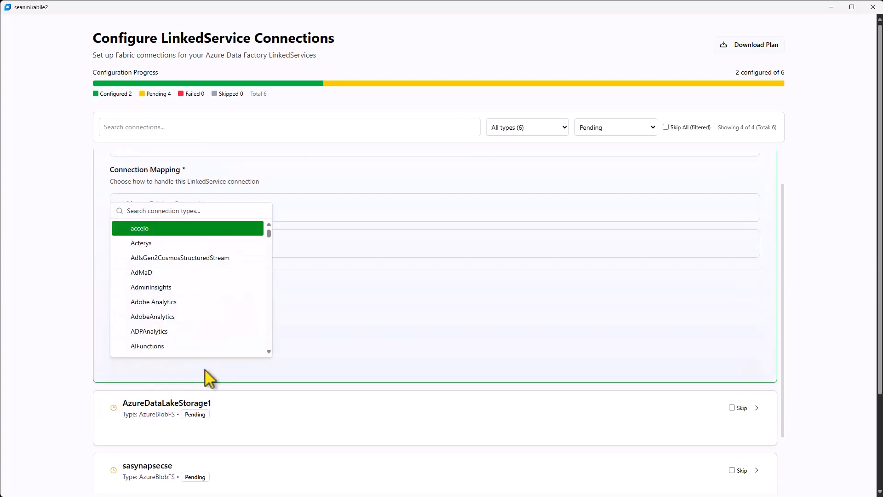
type("SQL")
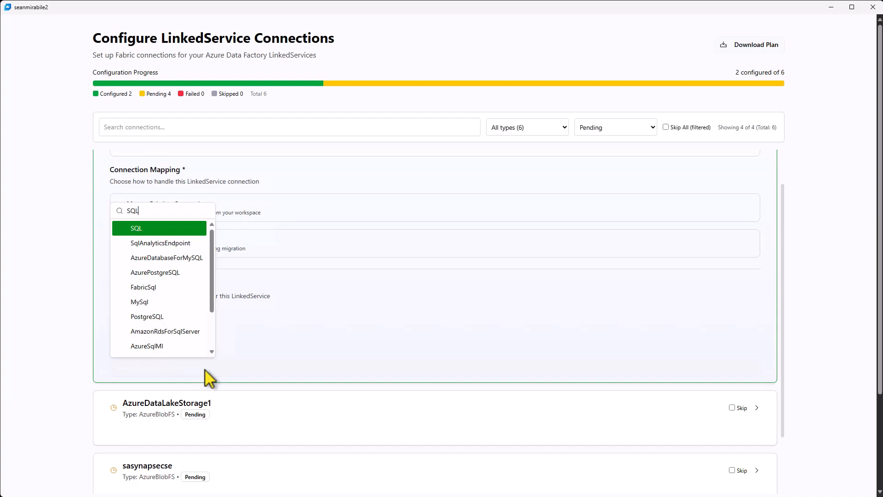
left_click(173, 229)
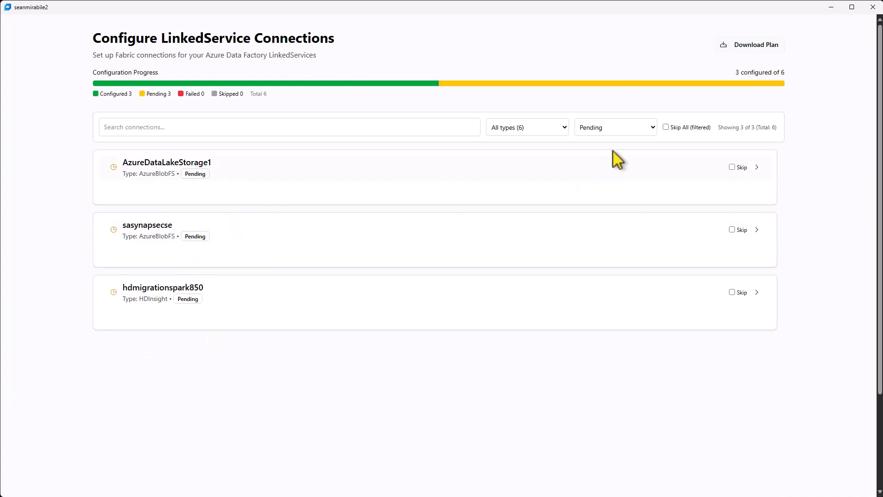
Show connections of all statuses and map AzureSqlDatabase1 to the existing connection AzureSqlDatabase2 - SQL (Cloud)
left_click(632, 130)
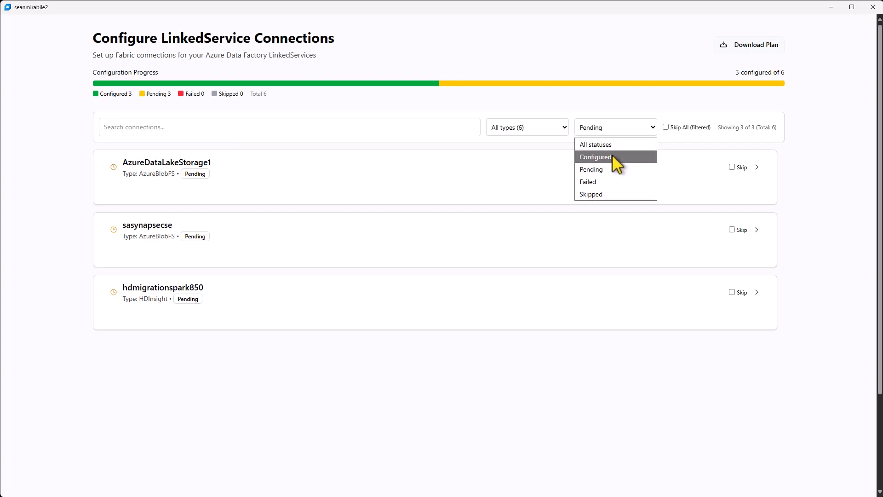
left_click(598, 144)
left_click(282, 174)
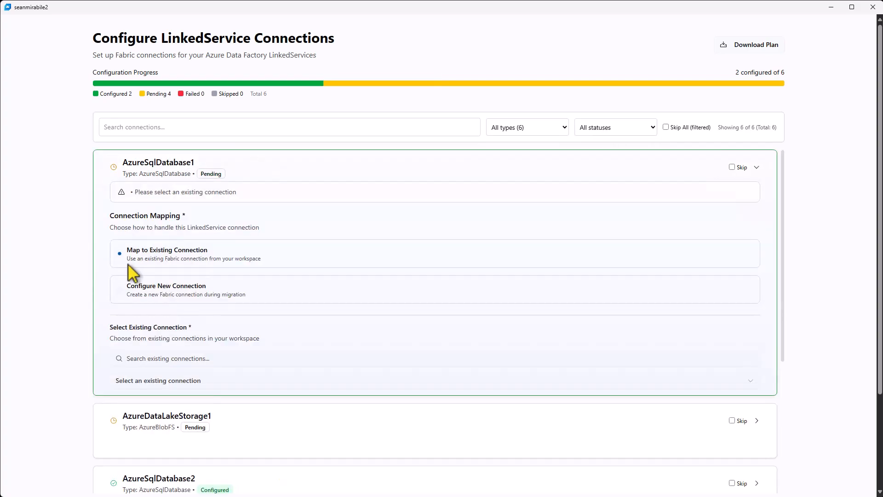
left_click(138, 373)
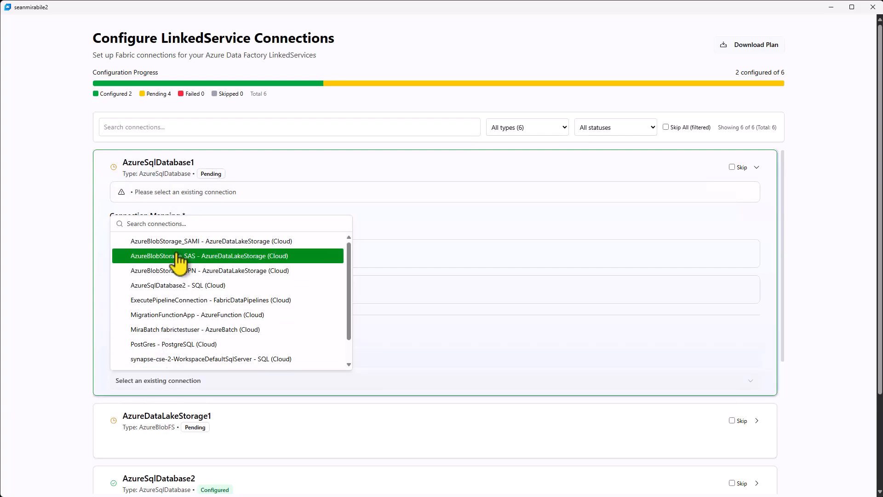
left_click(182, 286)
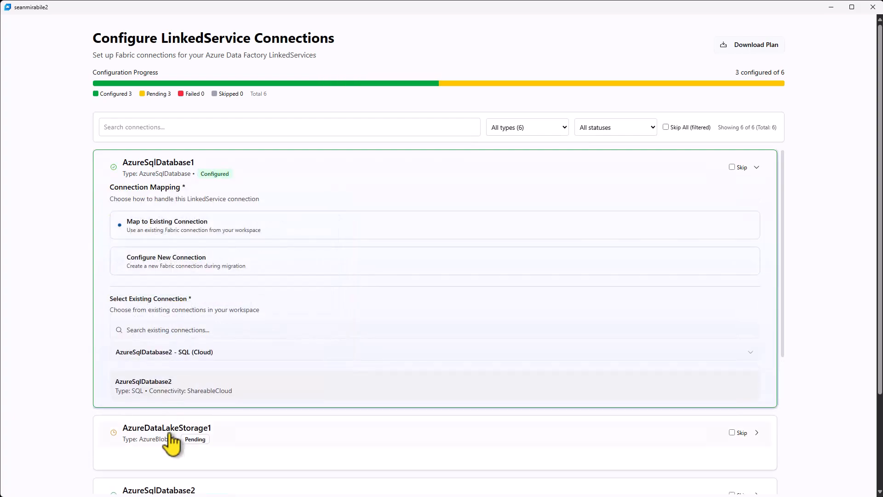
Map AzureDataLakeStorage1 to the existing connection AzureBlobStorage_SPN and proceed to the connection deployment stage
scroll(184, 437, "down", 1)
left_click(156, 389)
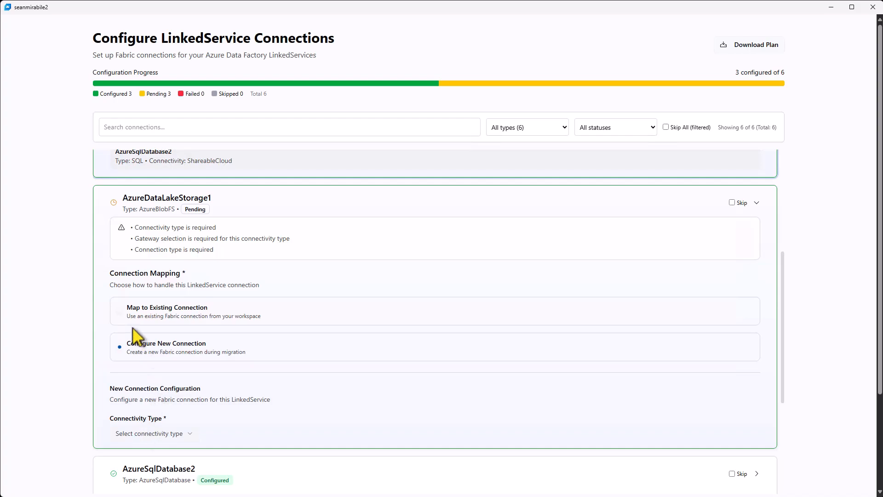
left_click(121, 310)
left_click(137, 411)
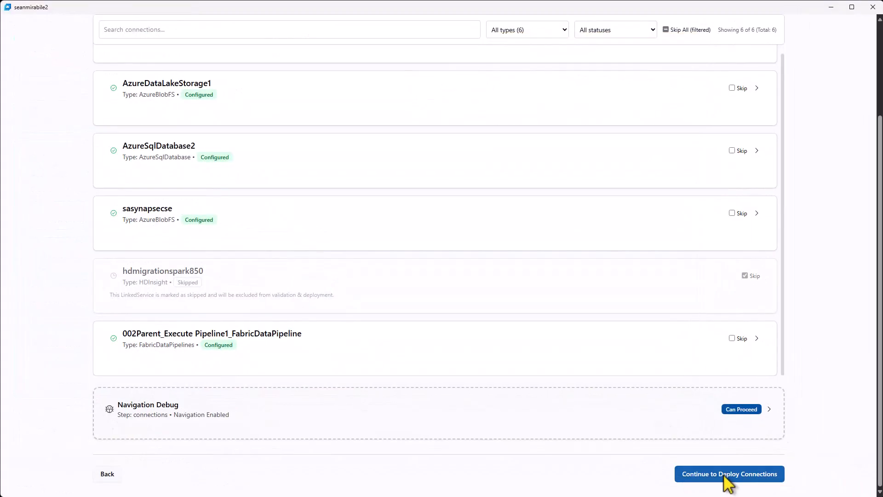
left_click(725, 476)
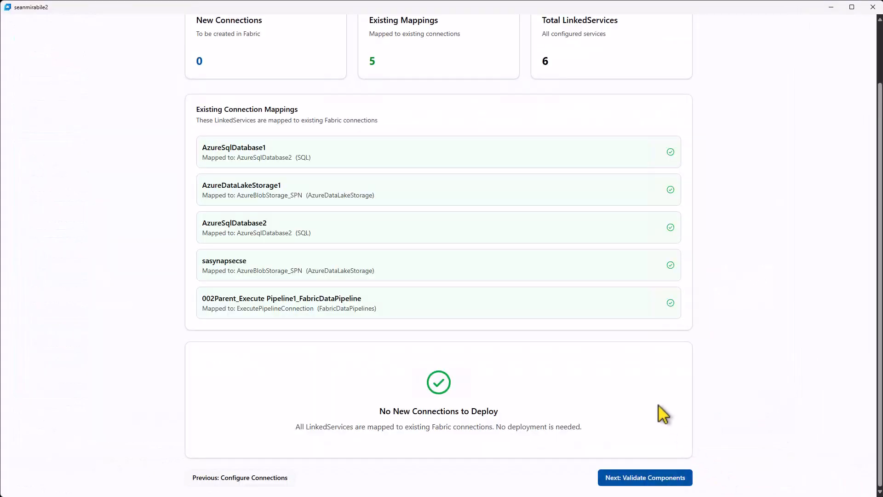
Review the existing connection mappings and proceed to component validation
scroll(654, 401, "up", 2)
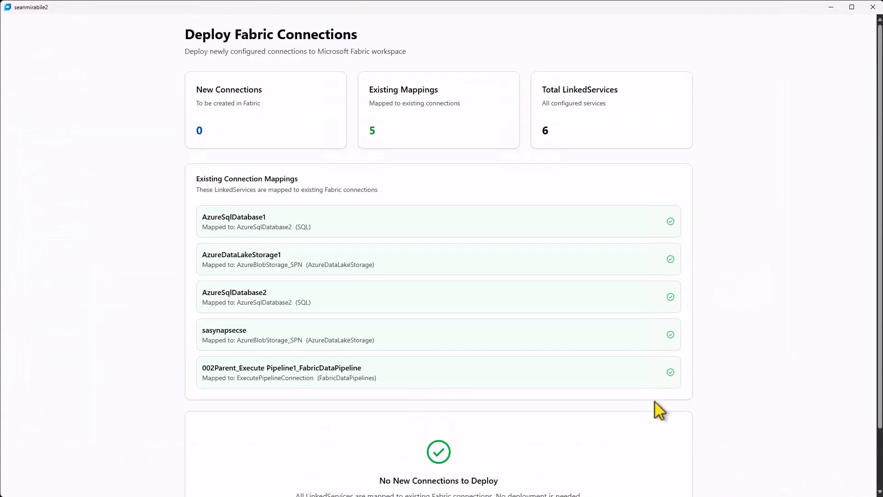
scroll(657, 409, "down", 3)
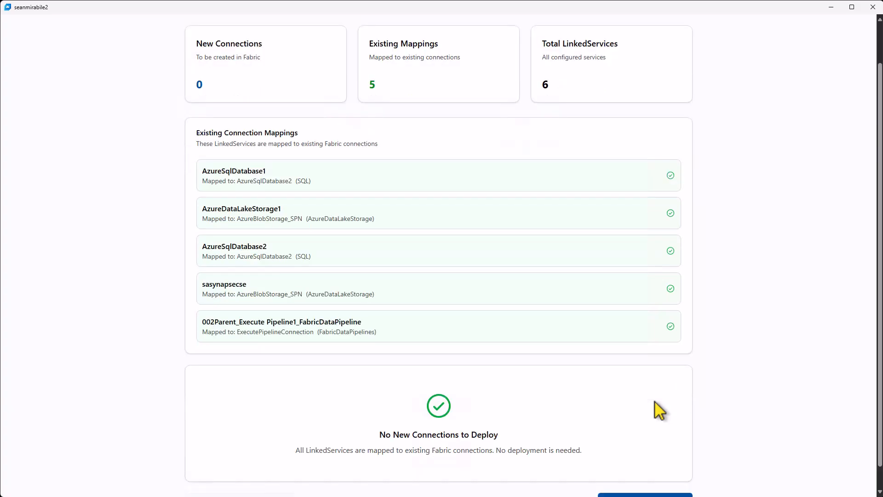
left_click(674, 478)
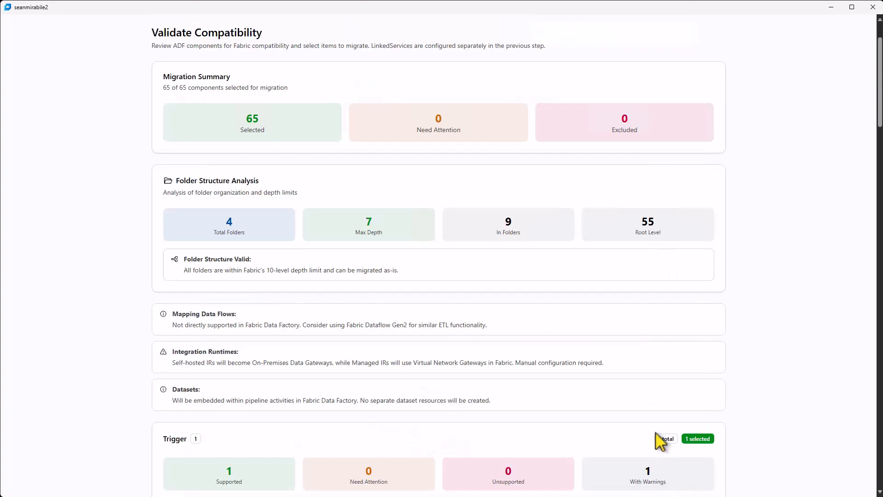
Exclude pipelines 001ControlFlow_copy10, copy11, copy18 and copy19 from the migration and proceed to component mapping
scroll(658, 434, "up", 1)
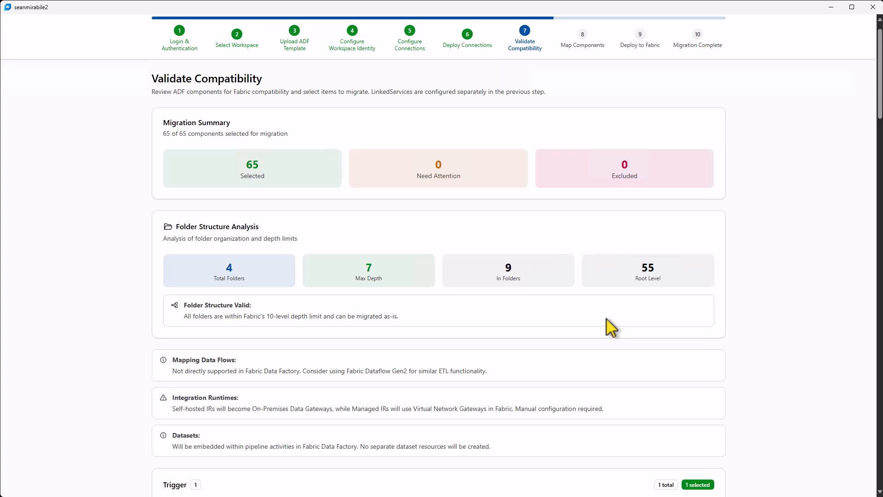
scroll(606, 319, "down", 7)
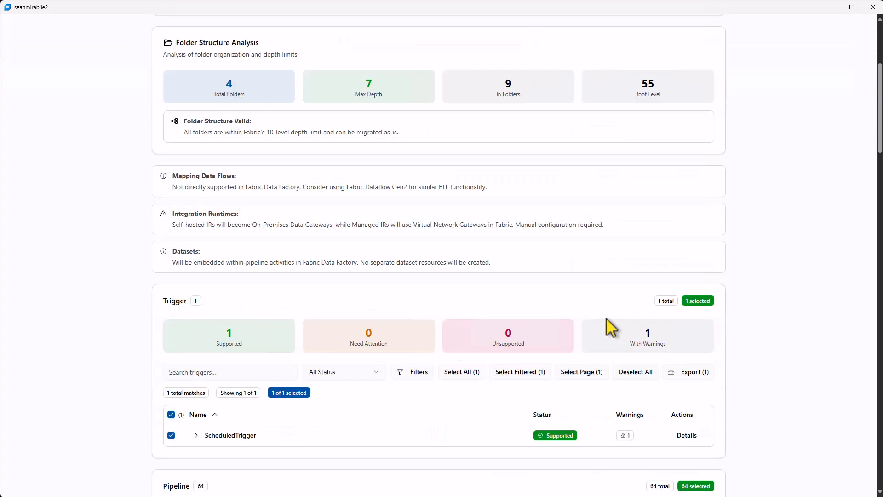
scroll(607, 327, "down", 2)
scroll(609, 328, "down", 2)
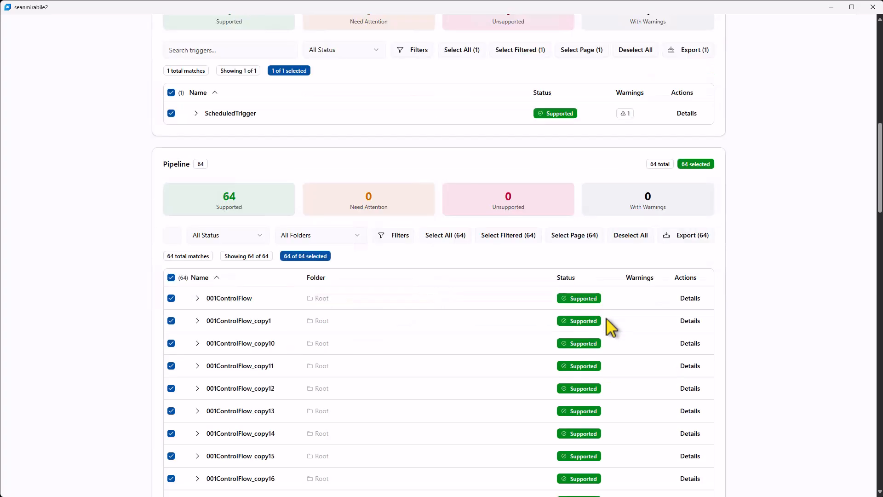
left_click(172, 343)
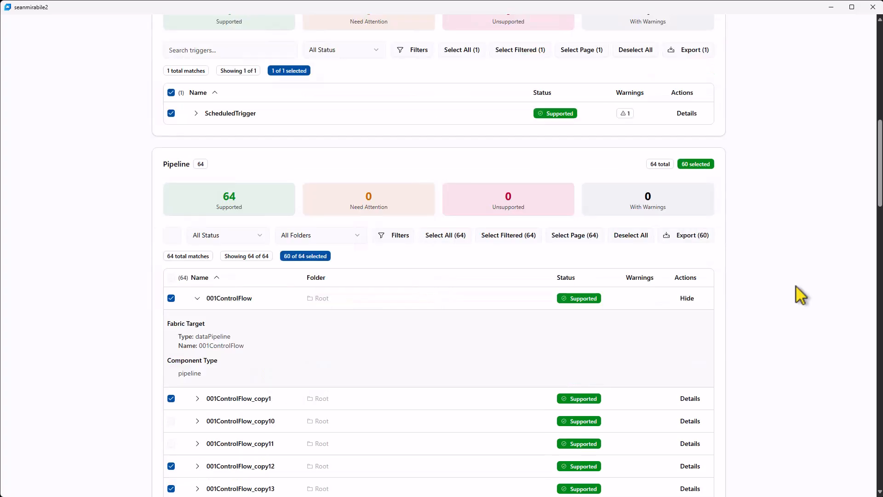
scroll(796, 286, "down", 12)
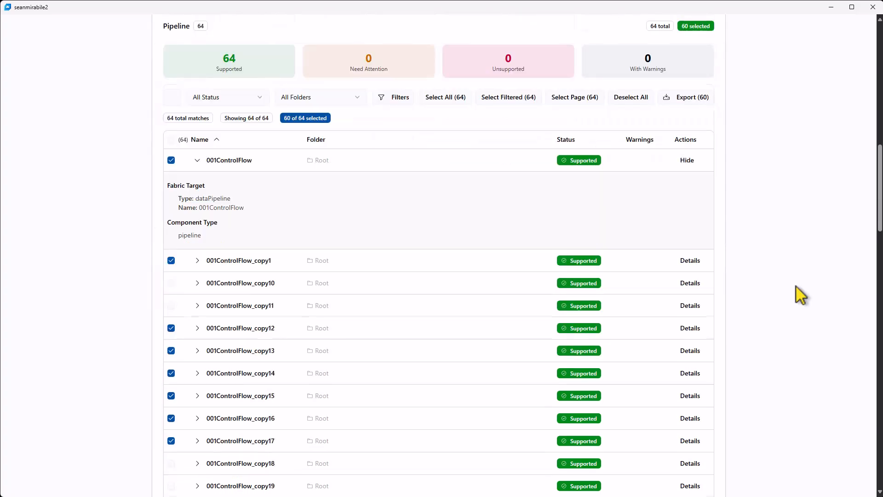
scroll(795, 285, "down", 20)
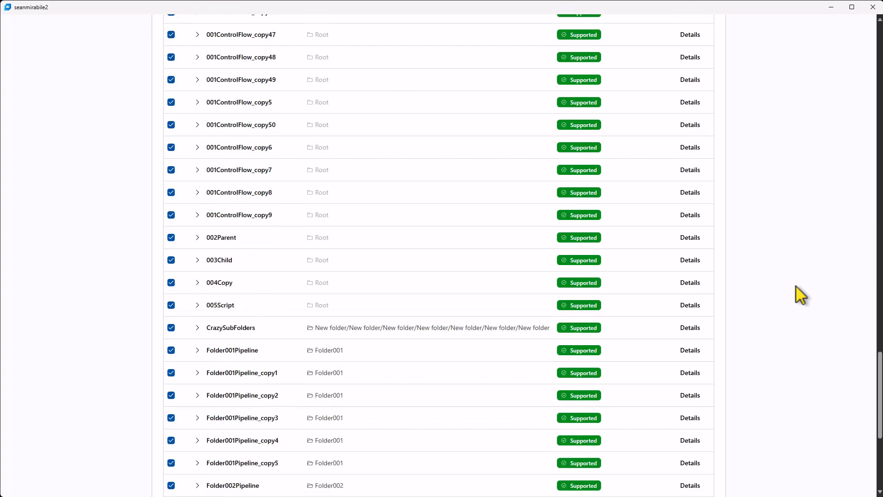
scroll(796, 285, "down", 3)
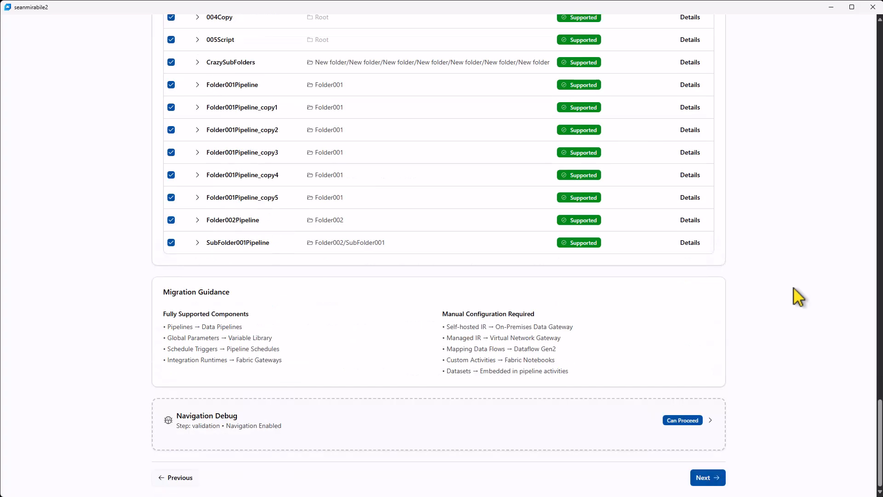
left_click(716, 478)
Map the Source dataset AzureSqlTable1 of the Copy data1 activity in pipeline 004Copy to the AzureSqlDatabase2 connection
scroll(719, 384, "up", 5)
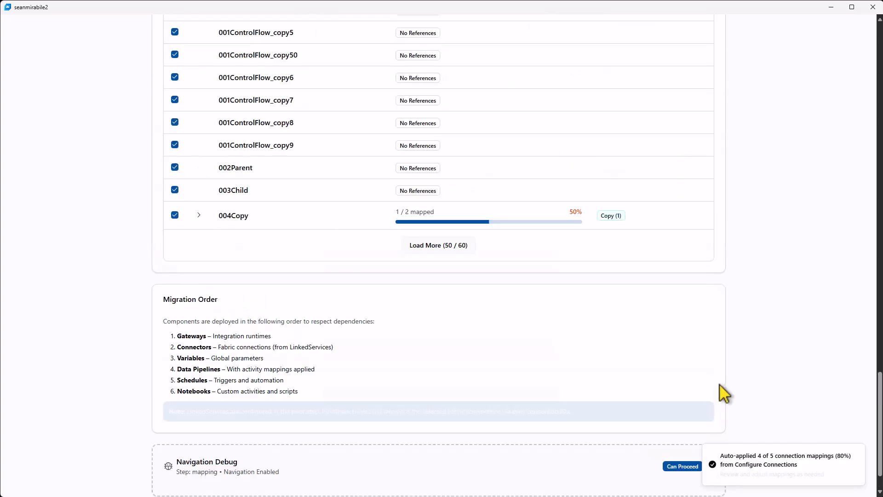
scroll(719, 385, "up", 3)
scroll(505, 387, "down", 2)
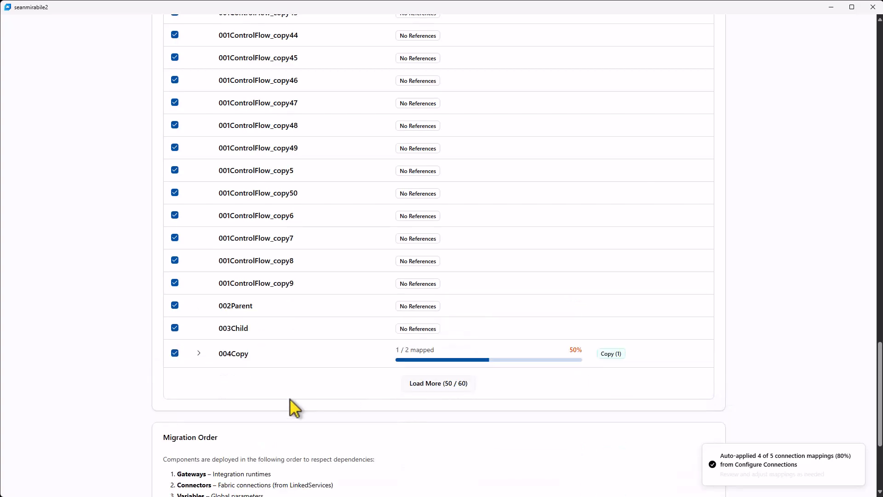
left_click(199, 353)
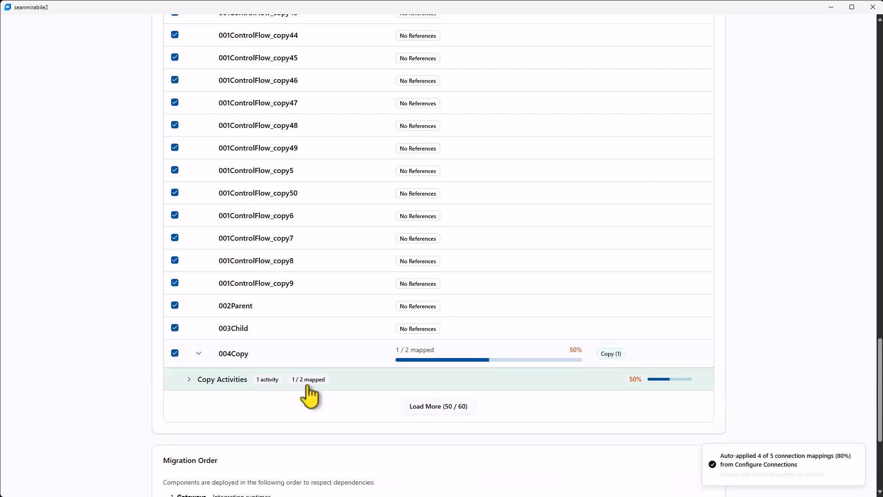
left_click(189, 380)
scroll(266, 387, "down", 1)
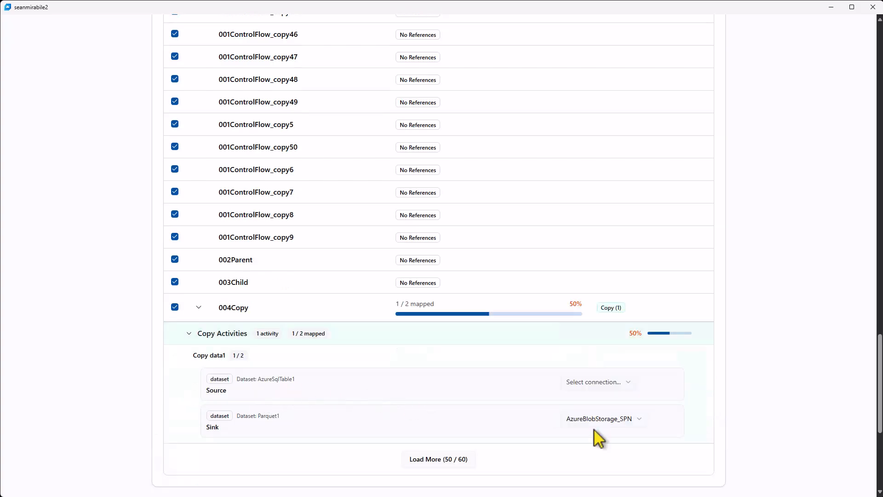
left_click(598, 382)
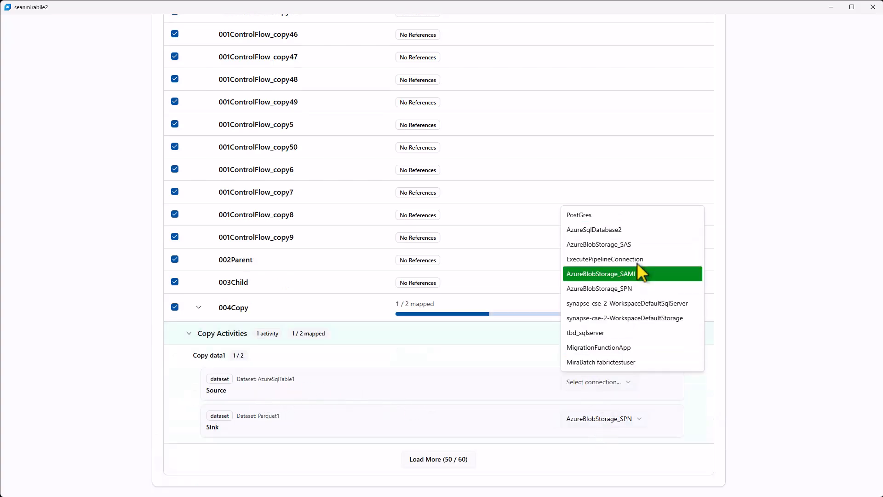
left_click(631, 231)
scroll(651, 357, "down", 20)
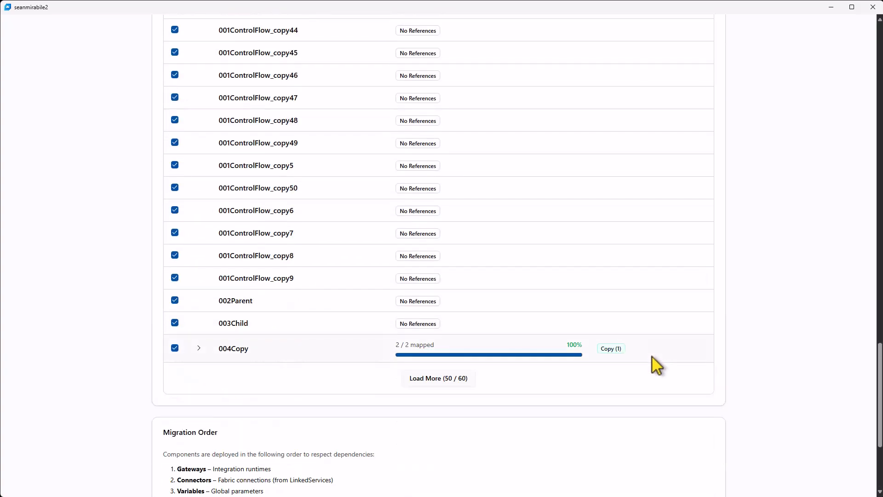
Show the ScheduledTrigger details and examine its schedule configuration, parameter warning, target pipelines and schedule name preview
scroll(652, 357, "up", 20)
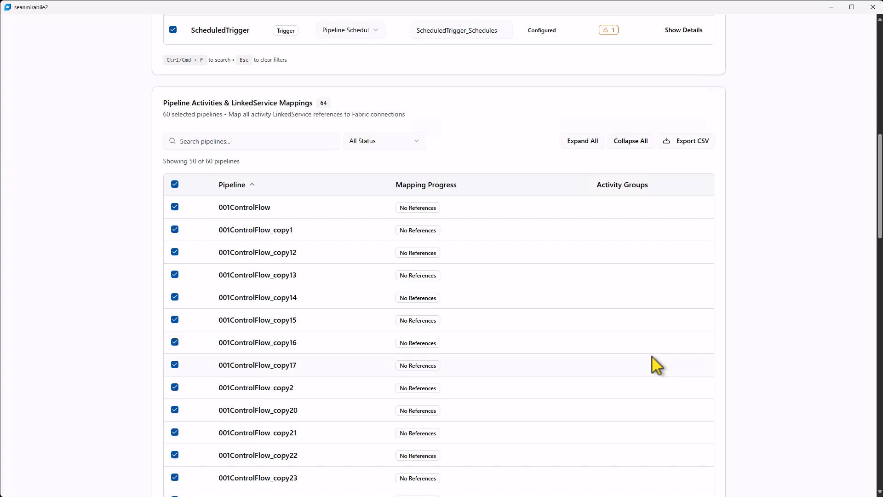
scroll(656, 366, "up", 4)
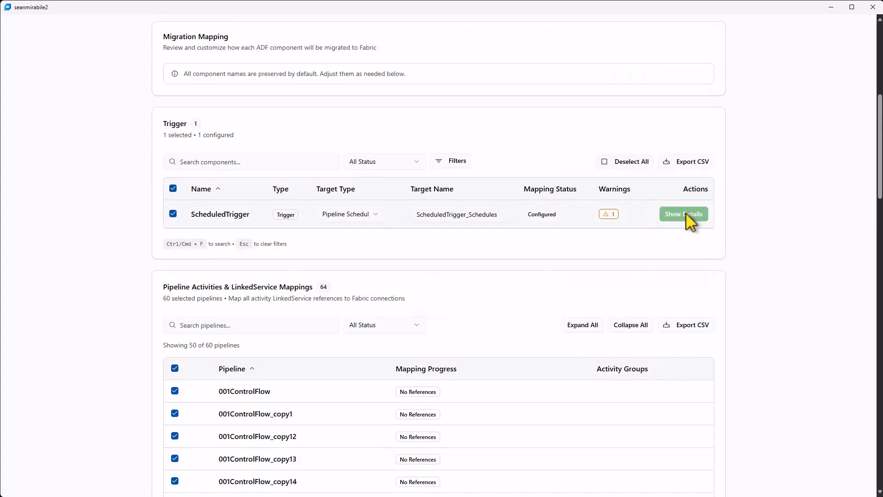
scroll(719, 266, "up", 4)
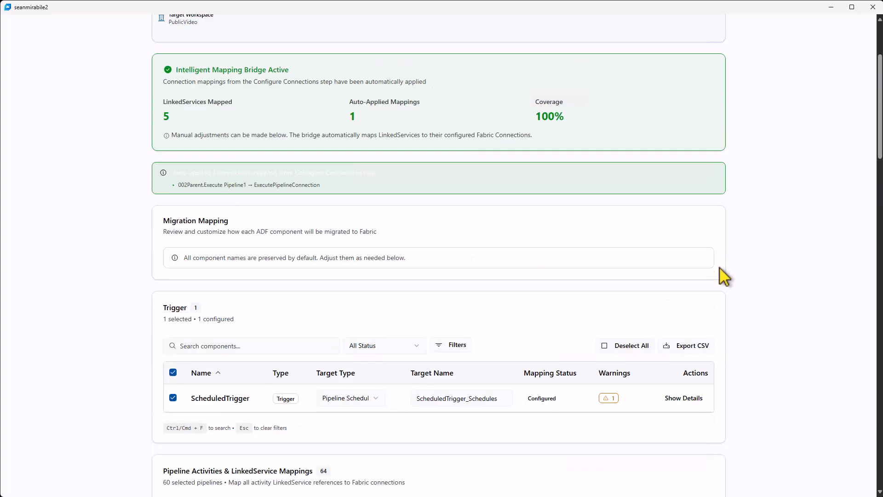
scroll(721, 273, "up", 2)
scroll(721, 272, "down", 4)
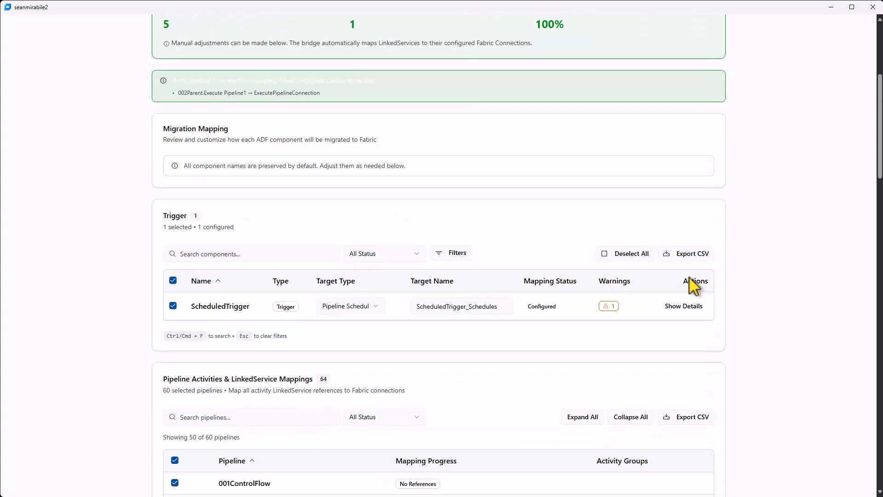
left_click(685, 306)
scroll(688, 308, "down", 3)
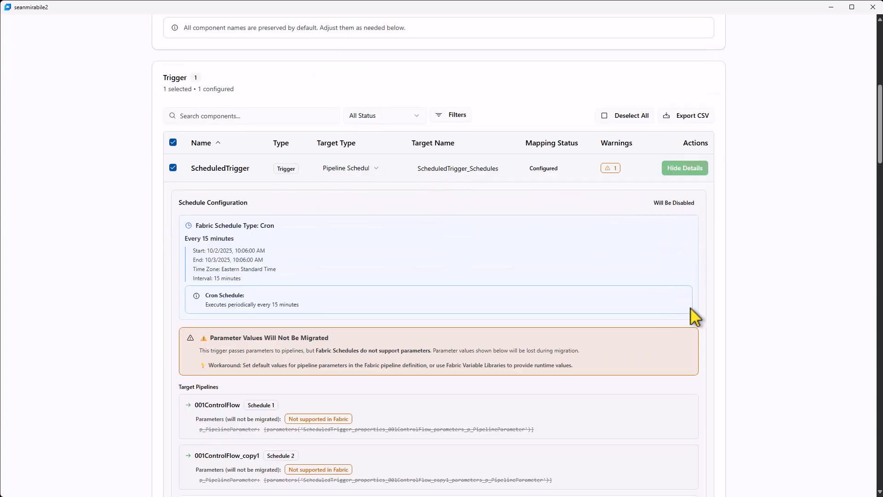
scroll(692, 307, "down", 3)
scroll(718, 308, "up", 1)
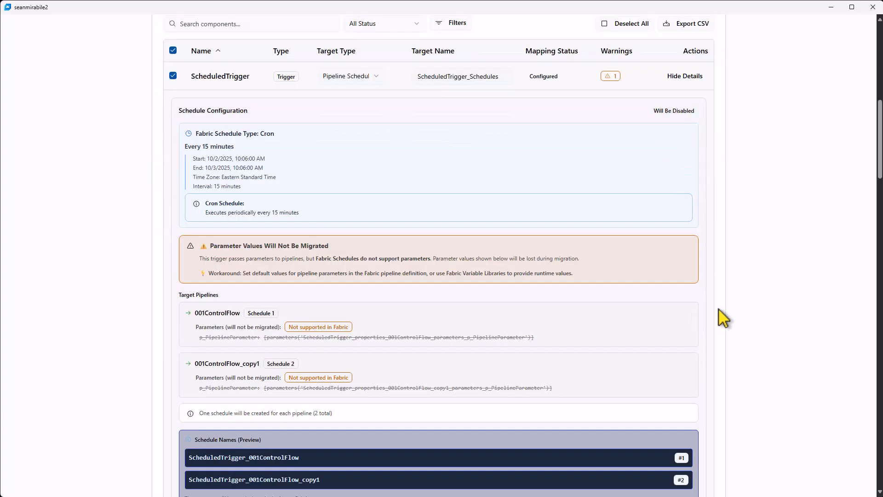
scroll(715, 304, "down", 1)
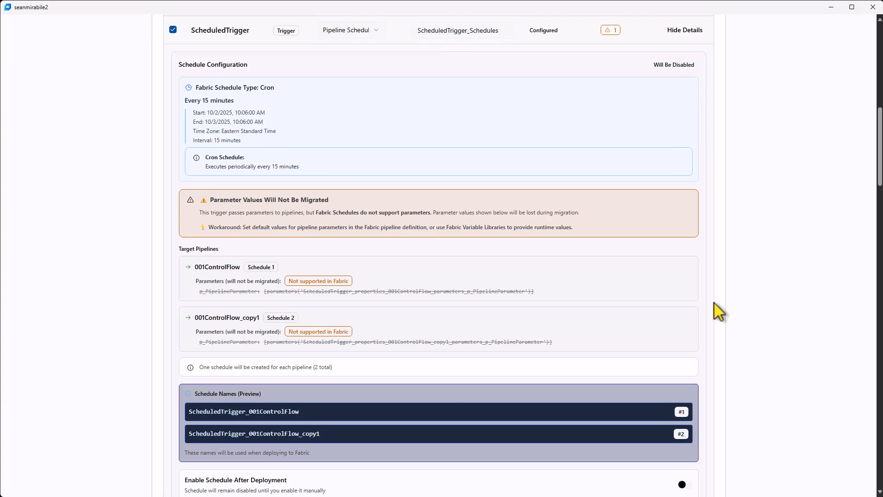
scroll(714, 302, "down", 1)
scroll(713, 302, "down", 2)
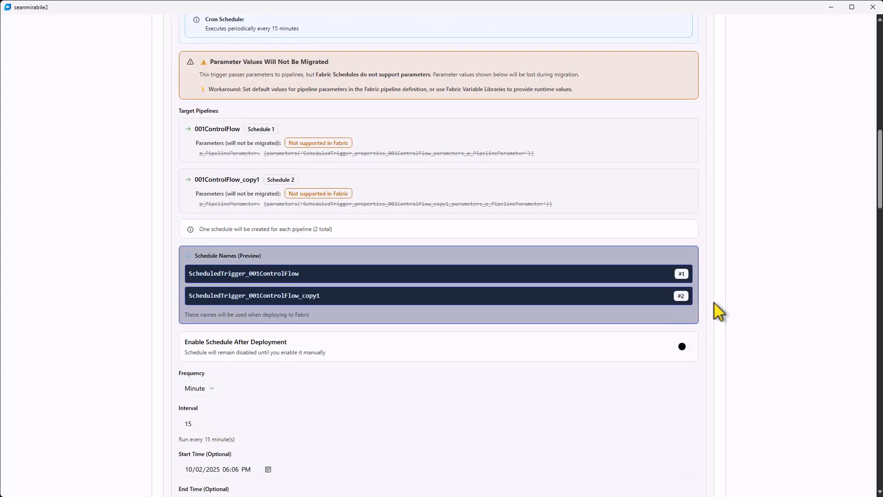
Set the ScheduledTrigger interval to 18 minutes and enable the schedule after deployment
scroll(592, 308, "down", 1)
scroll(592, 308, "down", 1)
left_click(195, 332)
left_click_drag(189, 328, 193, 327)
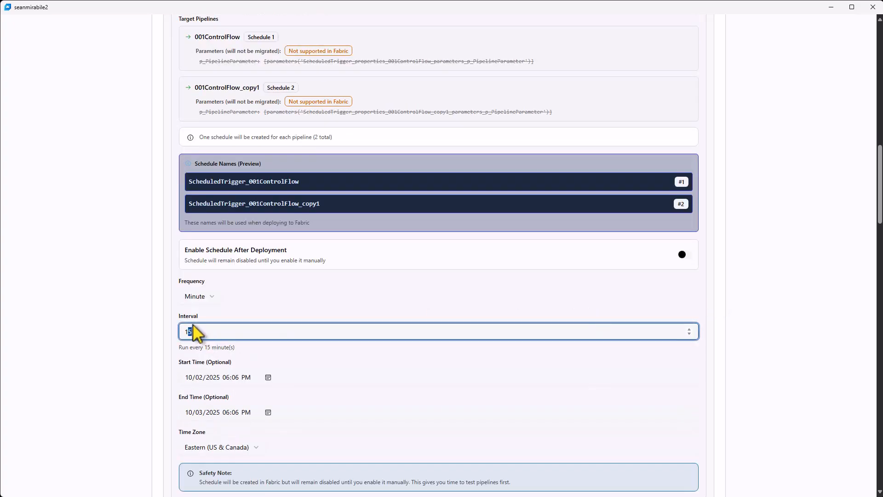
type("8")
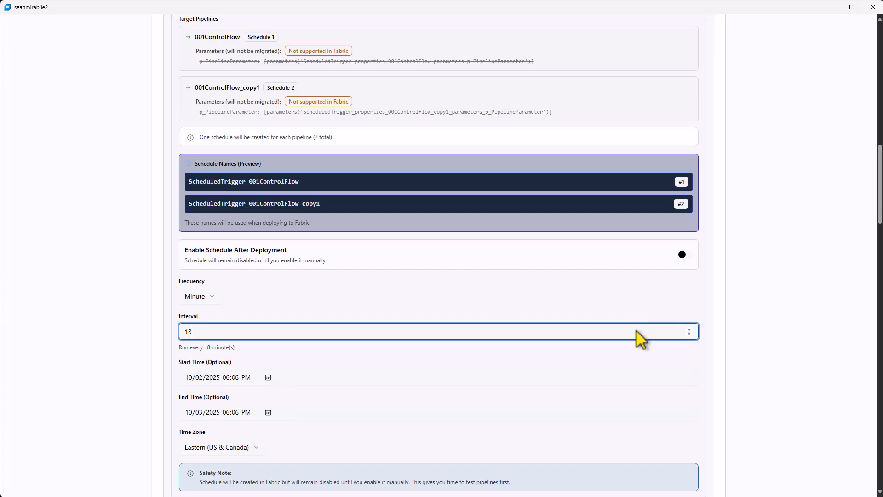
scroll(637, 351, "down", 1)
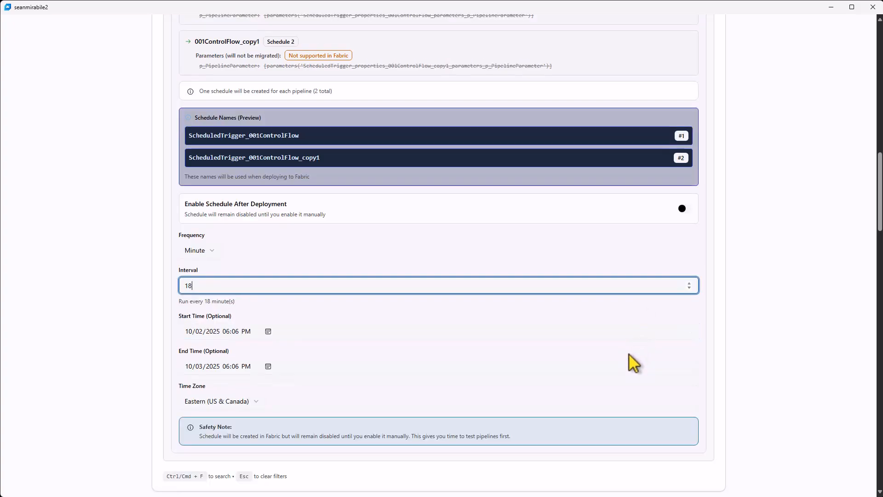
left_click(682, 209)
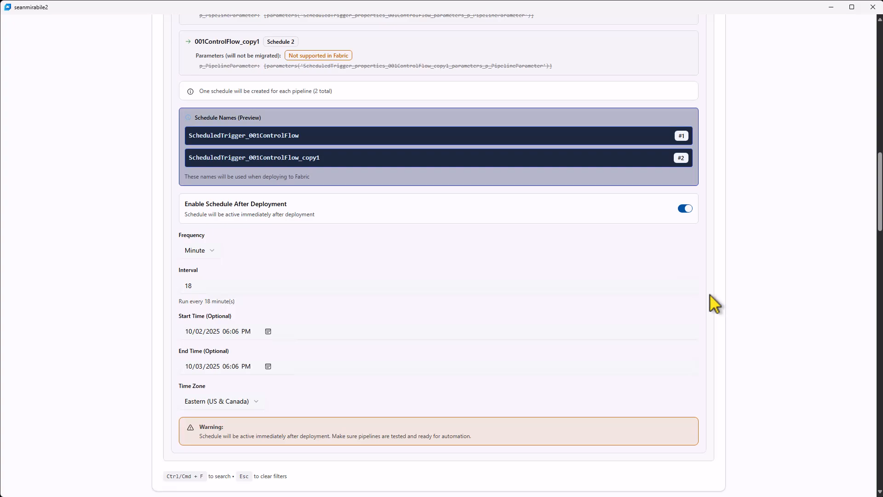
Proceed to the Deploy to Fabric stage, then download the deployment plan and open the JSON file
scroll(713, 304, "down", 3)
scroll(710, 295, "down", 18)
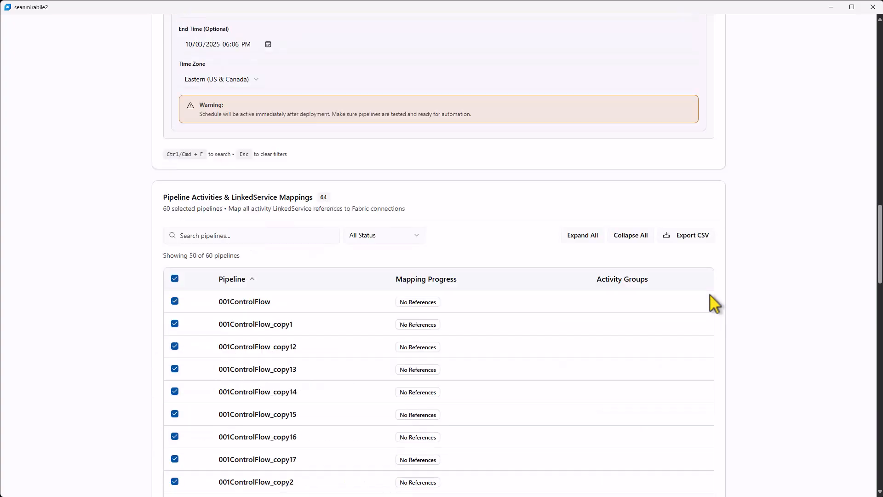
scroll(710, 294, "down", 16)
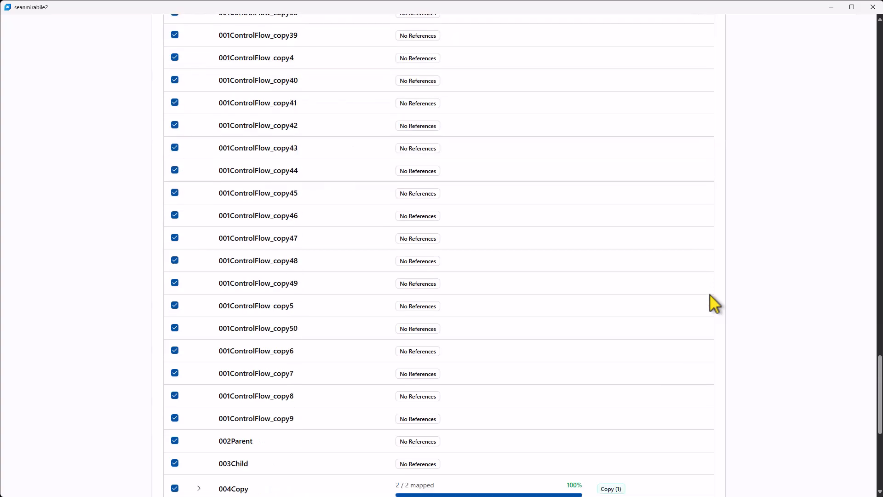
left_click(703, 477)
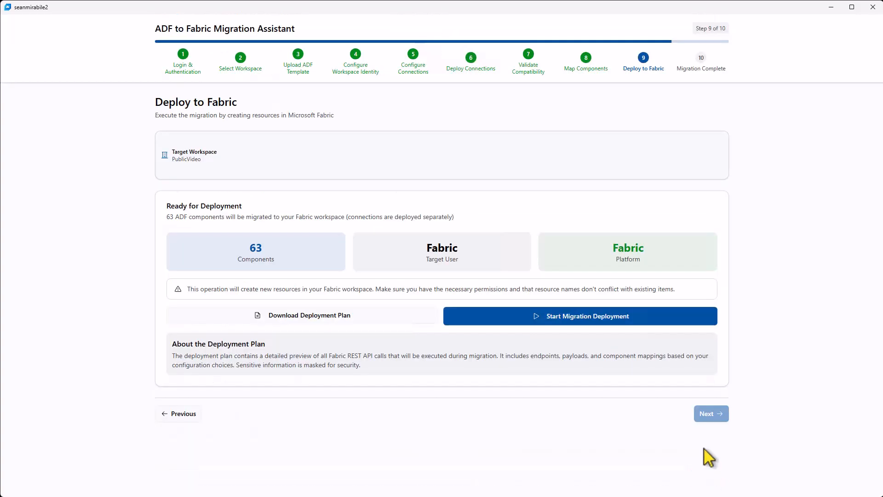
left_click(357, 321)
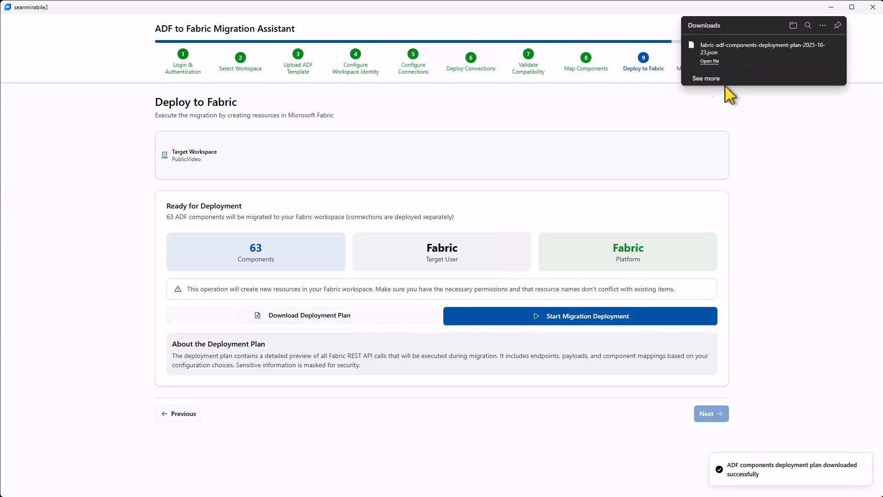
left_click(709, 61)
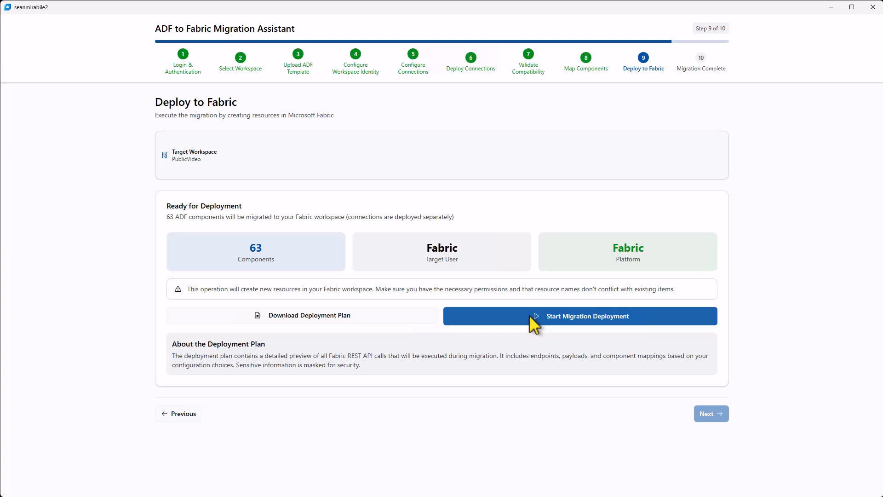
Start the migration deployment to the PublicVideo workspace and follow the deployment log
left_click(530, 316)
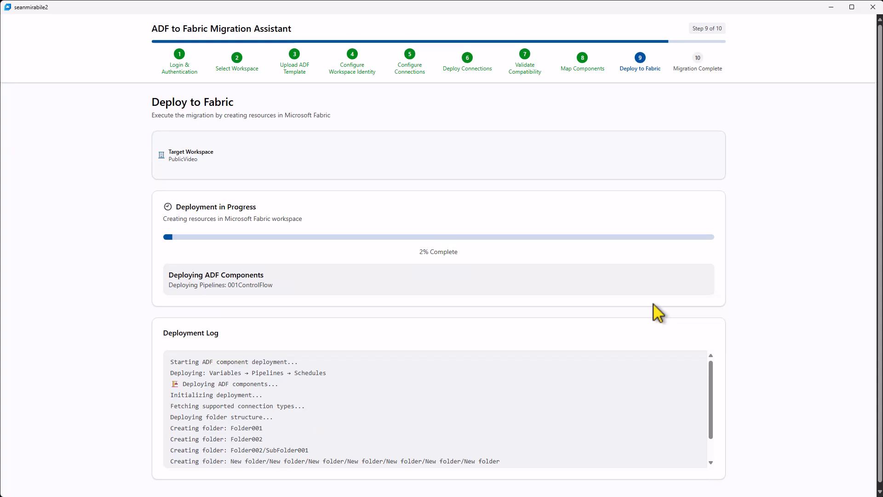
scroll(518, 421, "down", 2)
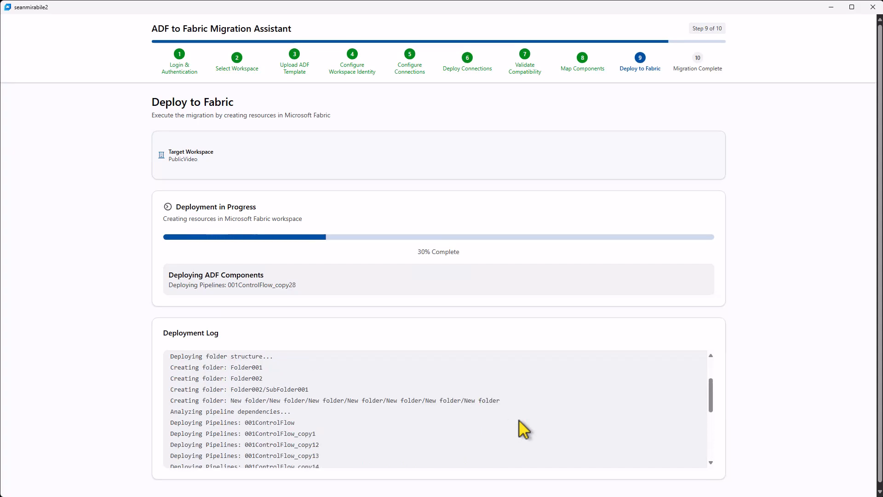
scroll(518, 420, "down", 5)
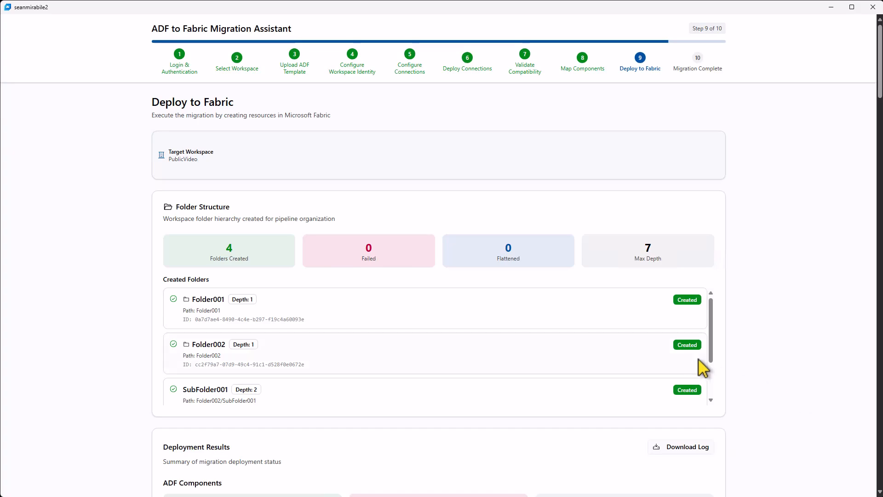
Examine the created folder structure, the deployment result of each pipeline and trigger, and the recommended next steps
scroll(699, 361, "down", 2)
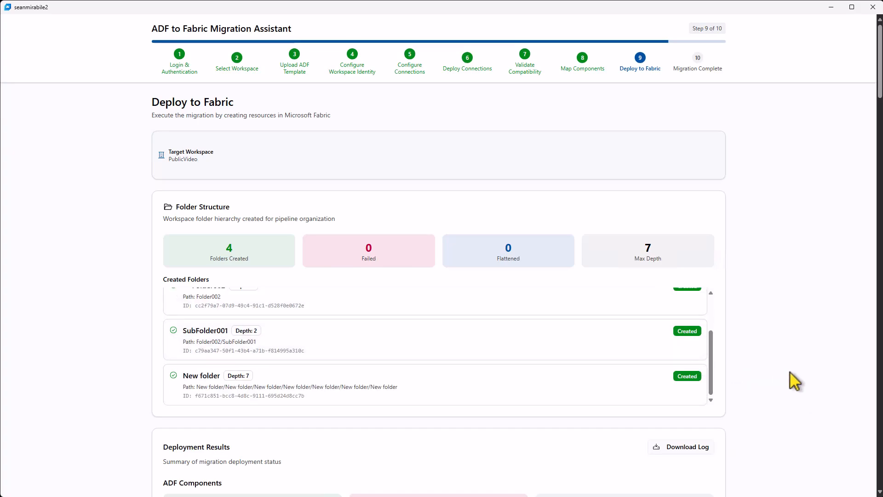
scroll(790, 371, "down", 4)
scroll(790, 371, "down", 4)
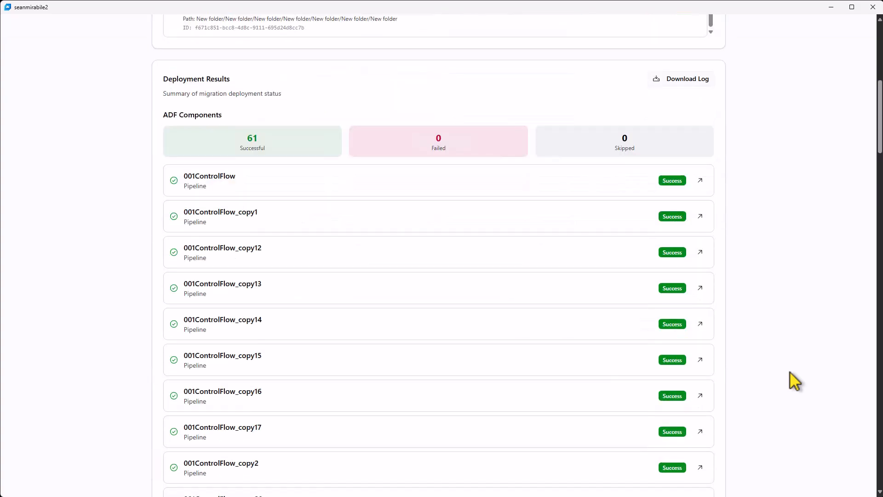
scroll(790, 372, "down", 3)
scroll(790, 371, "down", 12)
scroll(790, 372, "down", 16)
scroll(790, 371, "down", 14)
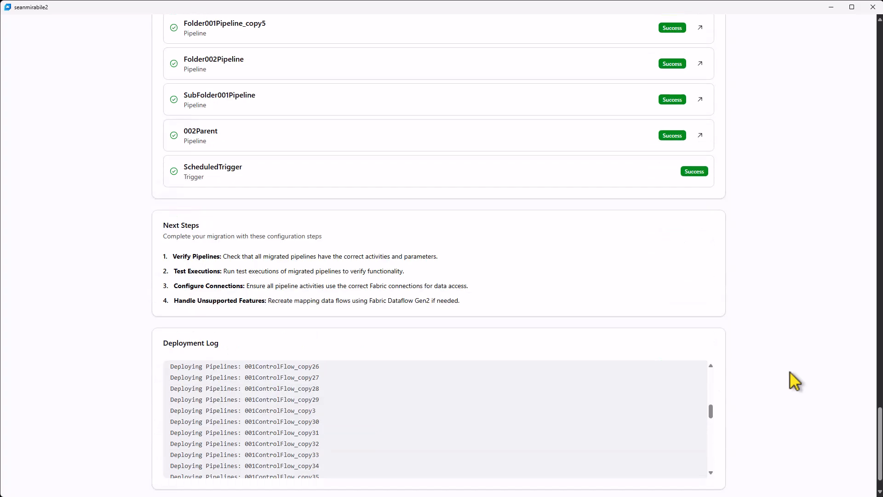
scroll(790, 372, "down", 1)
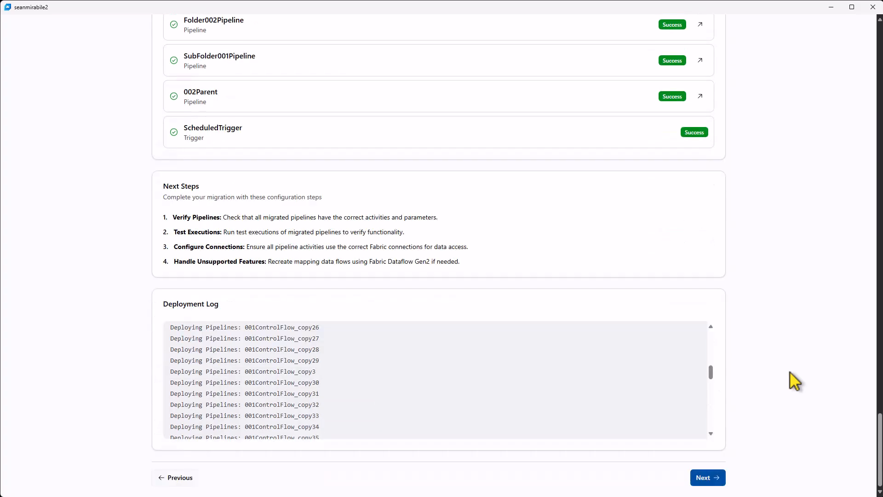
Proceed to the Migration Complete stage, then download the JSON migration report and look through it
left_click(724, 476)
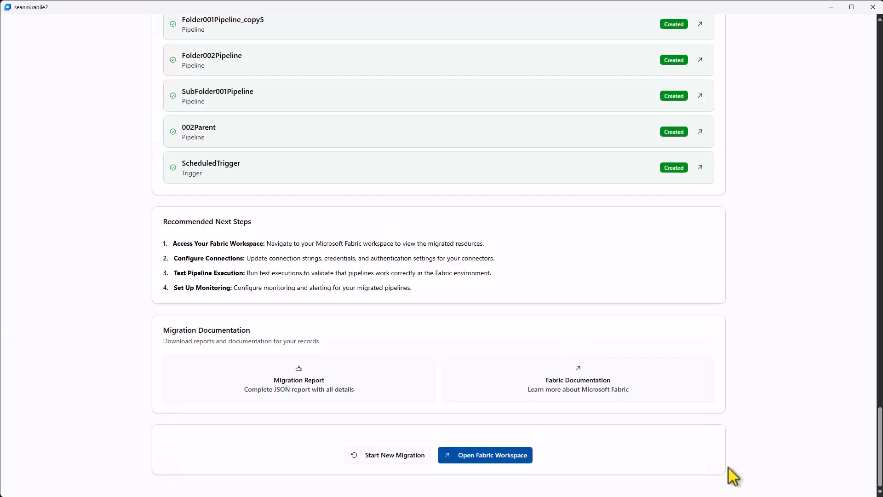
left_click(335, 395)
left_click(711, 54)
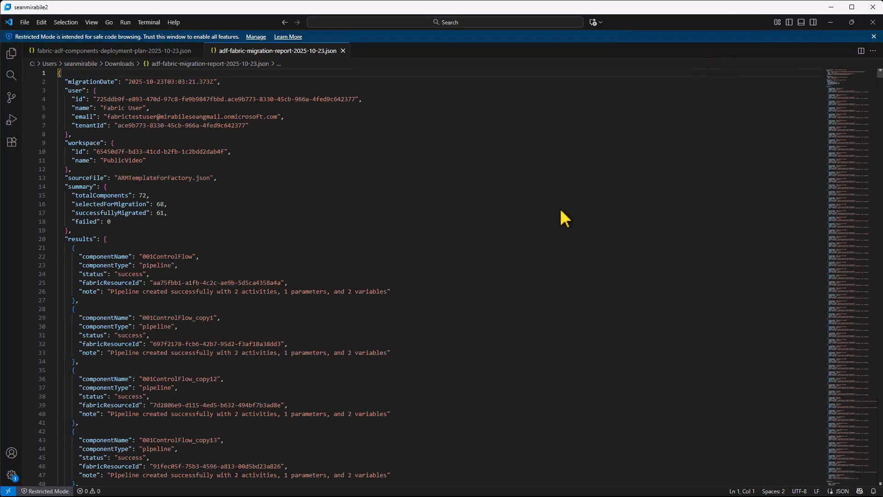
scroll(560, 211, "down", 10)
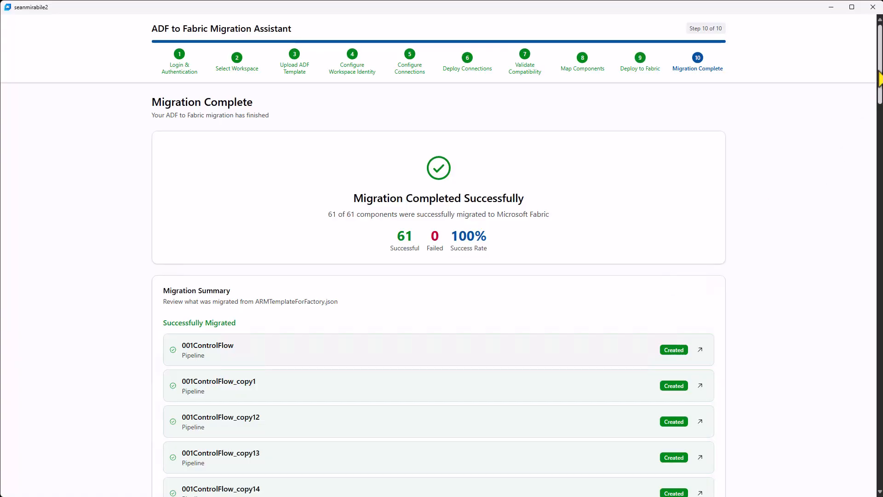
left_click_drag(879, 83, 660, 489)
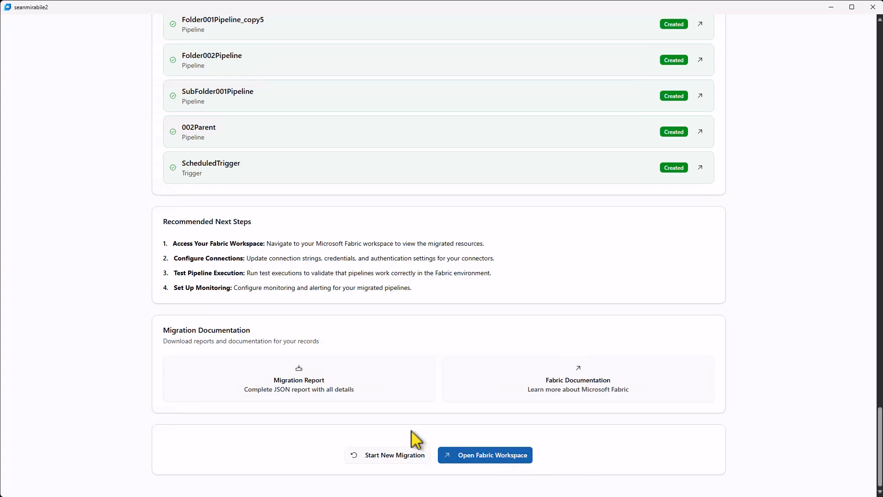
Open Fabric with the already signed-in account, go to the PublicVideo workspace and enlarge its item list
left_click(460, 454)
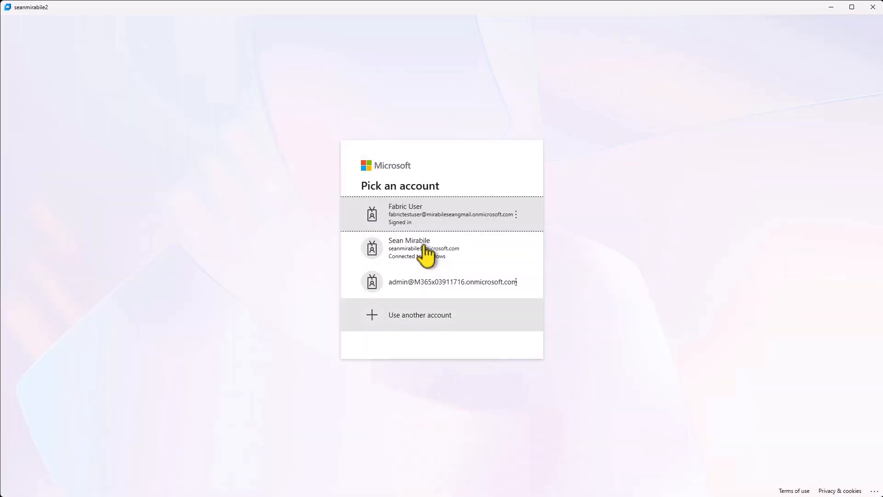
left_click(434, 216)
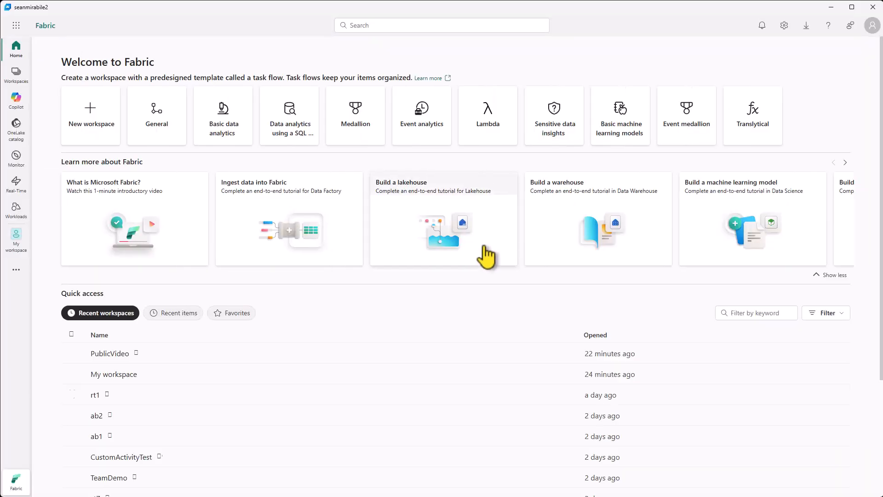
left_click(101, 358)
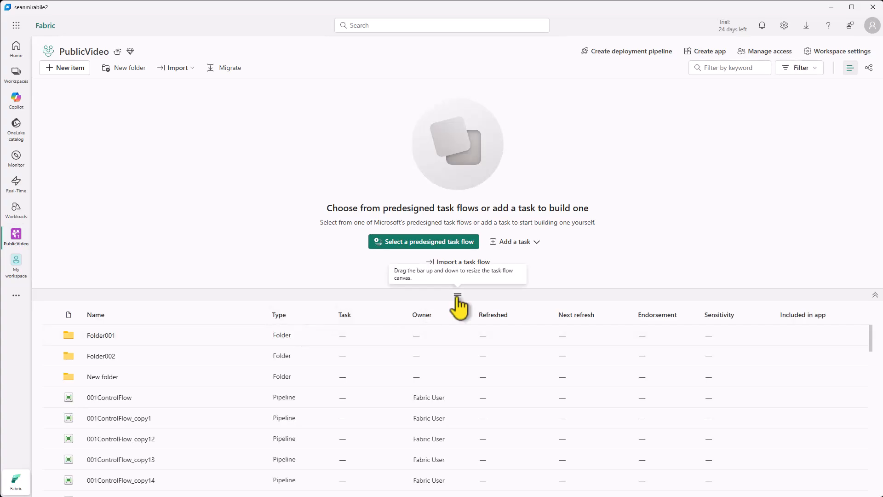
left_click_drag(457, 295, 457, 87)
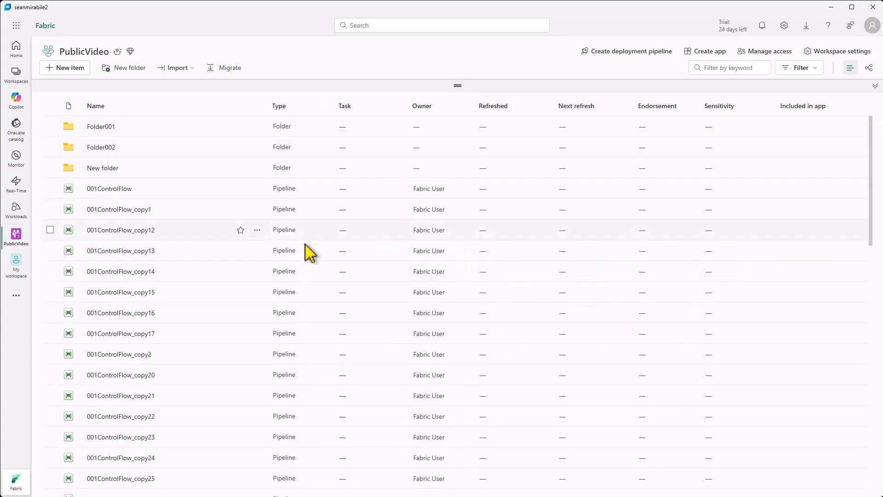
Open the 001ControlFlow pipeline and check its schedule, then close the schedule details
left_click(111, 188)
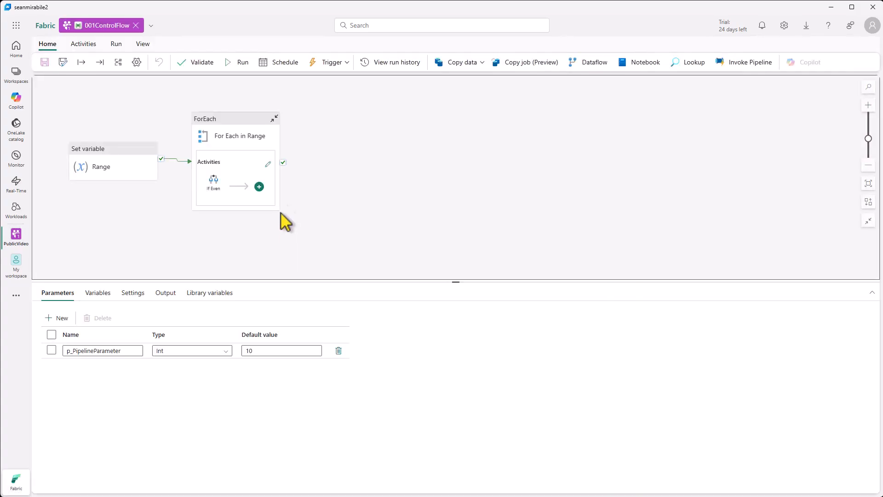
left_click(282, 64)
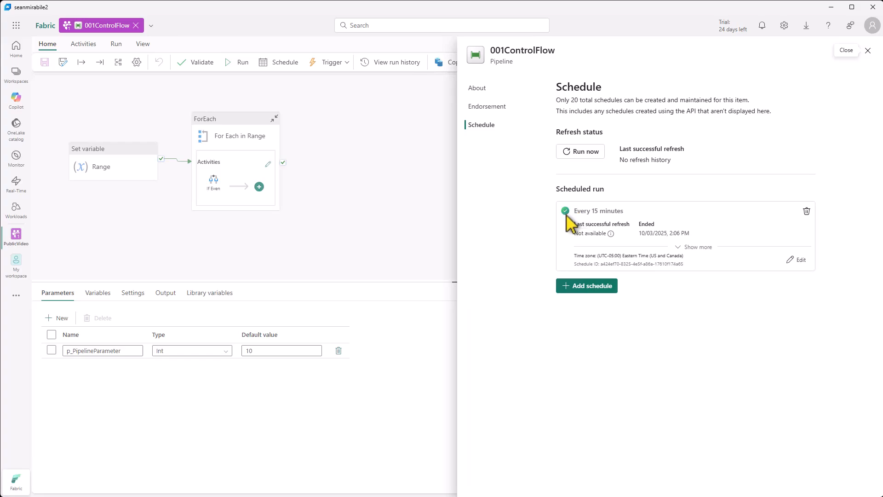
left_click(868, 50)
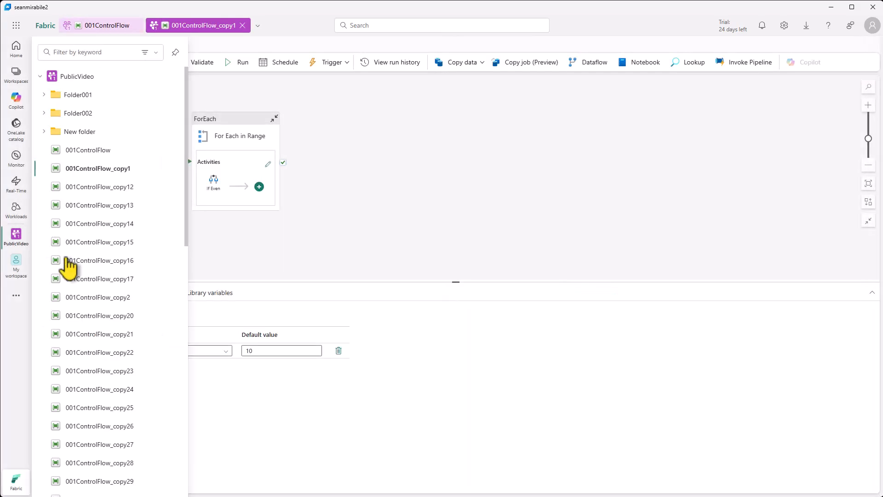
Inspect the source and destination settings of the Copy data1 activity in pipeline 004Copy, and return to the PublicVideo item list
scroll(69, 317, "down", 15)
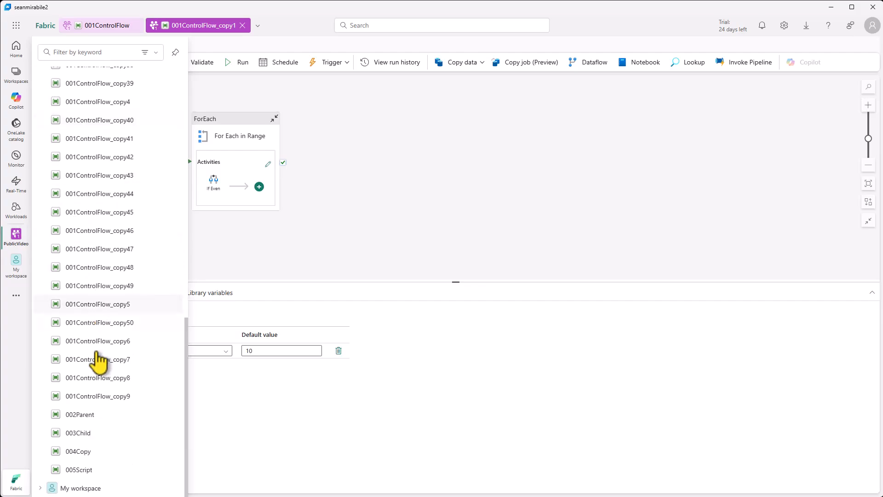
left_click(83, 452)
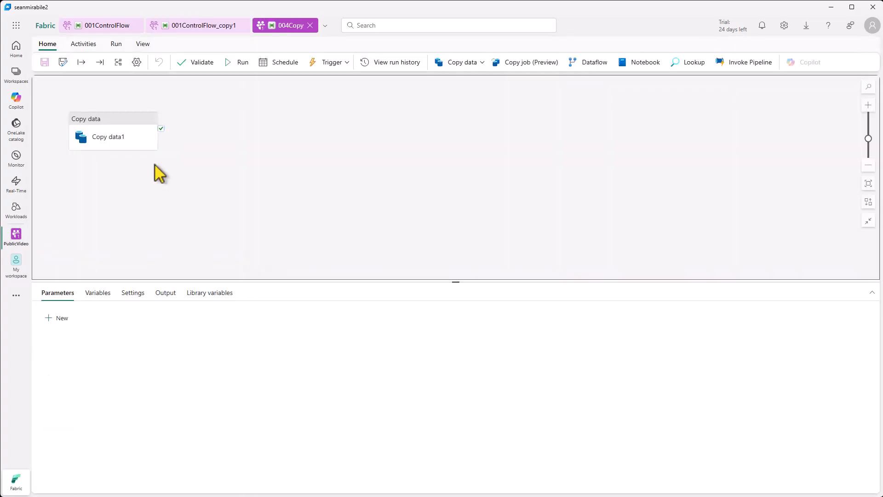
left_click(132, 128)
left_click(88, 297)
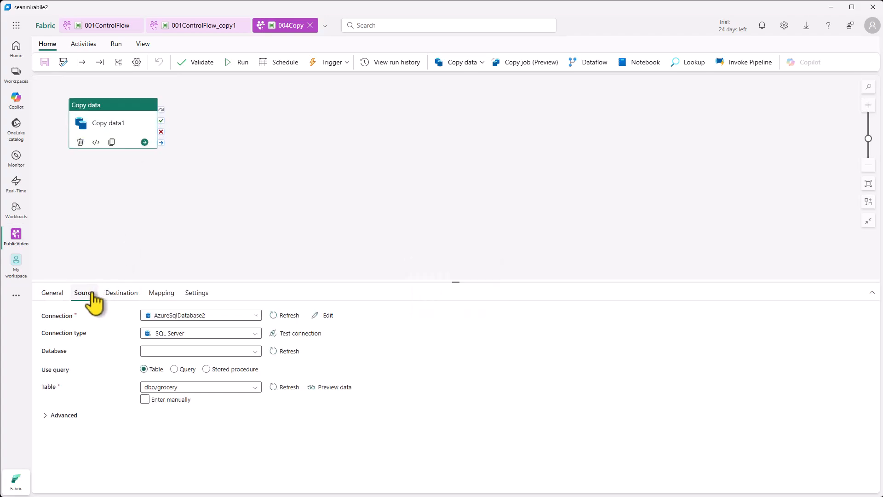
left_click(121, 296)
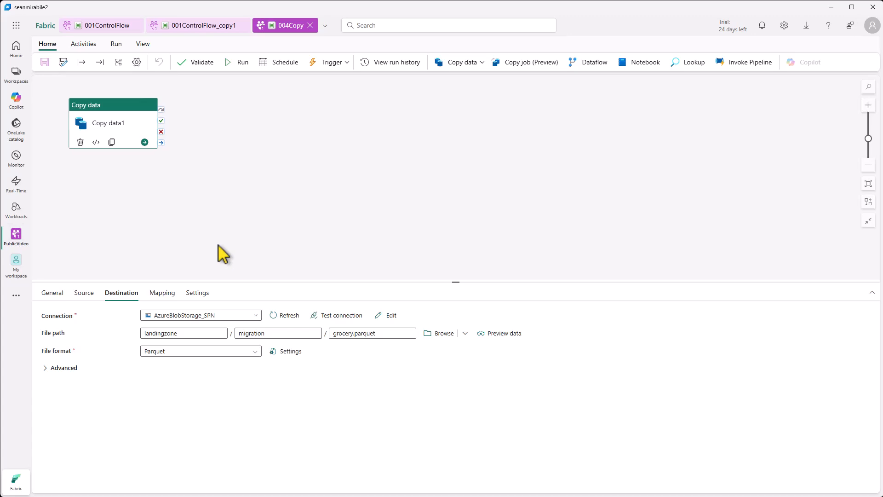
left_click(16, 236)
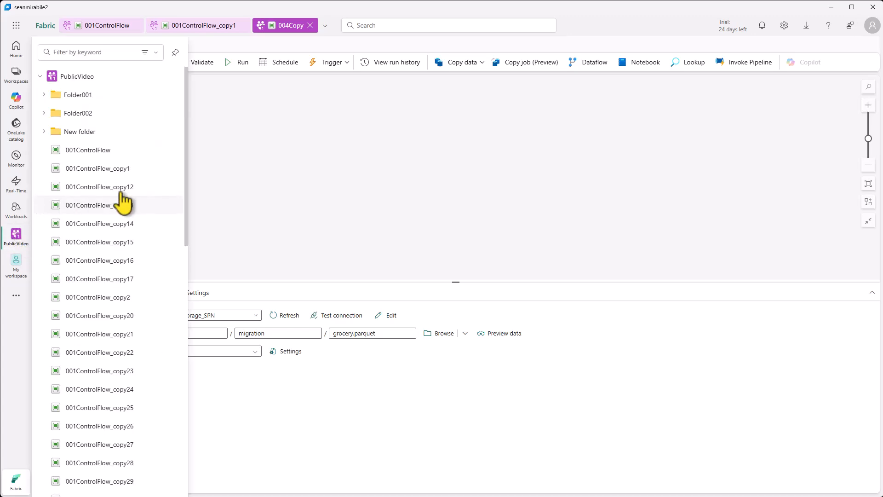
left_click(78, 77)
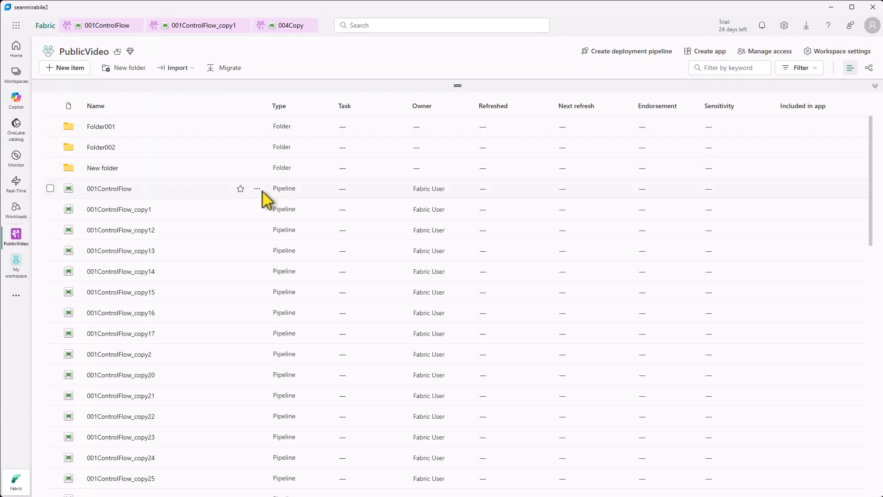